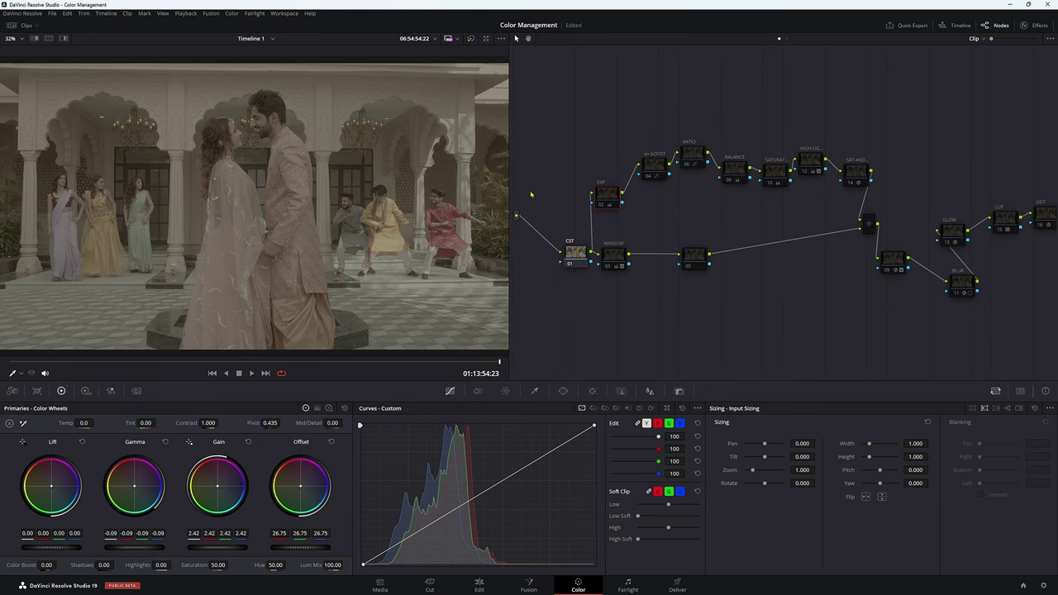
Step: Resize the viewer and node editor so the full CST-to-ODT node tree fits, selecting the CST node
mouse_move(509, 157)
mouse_down()
mouse_move(454, 157)
mouse_move(524, 161)
mouse_up()
drag(595, 169, 599, 177)
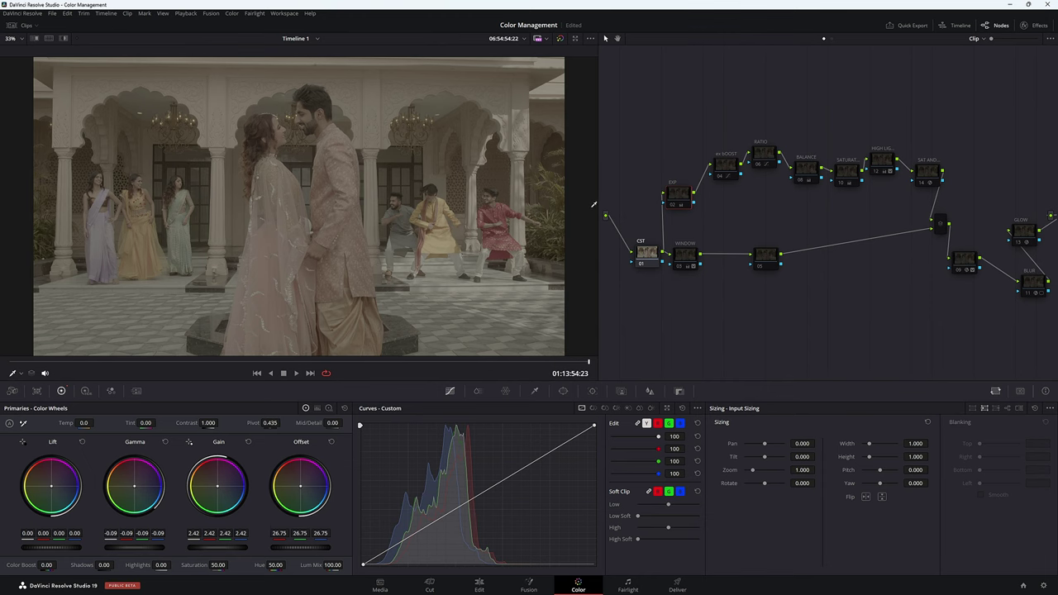
click(647, 252)
drag(598, 183, 328, 185)
drag(904, 216, 919, 267)
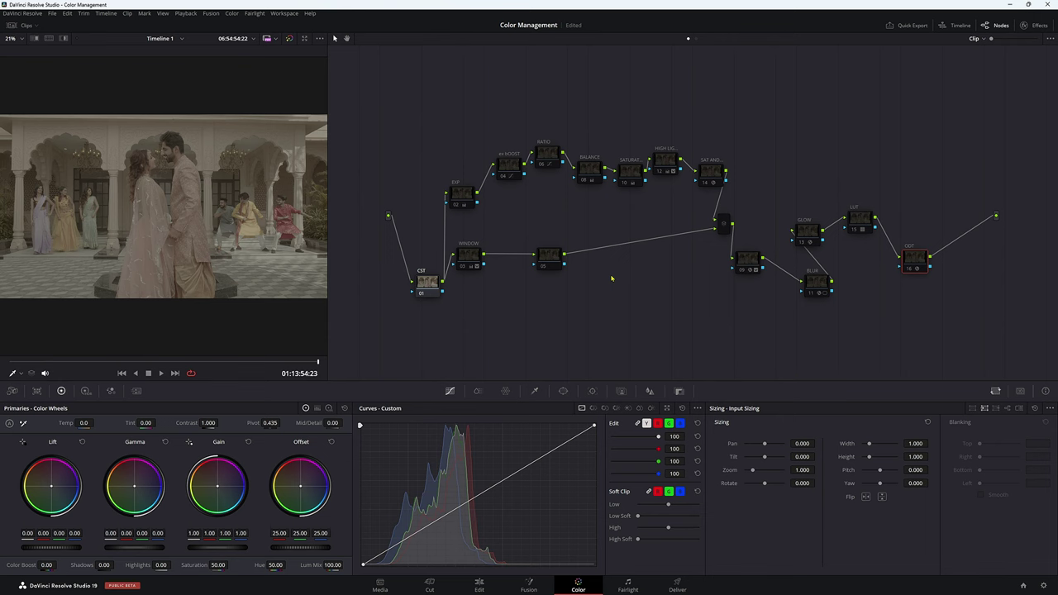
click(428, 290)
drag(429, 291, 430, 292)
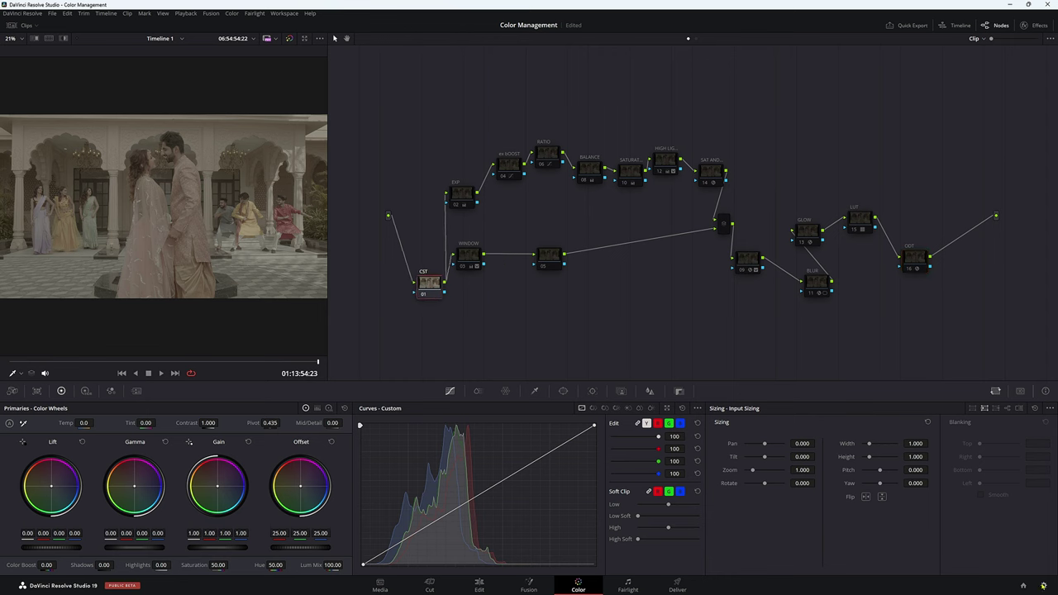
click(1044, 585)
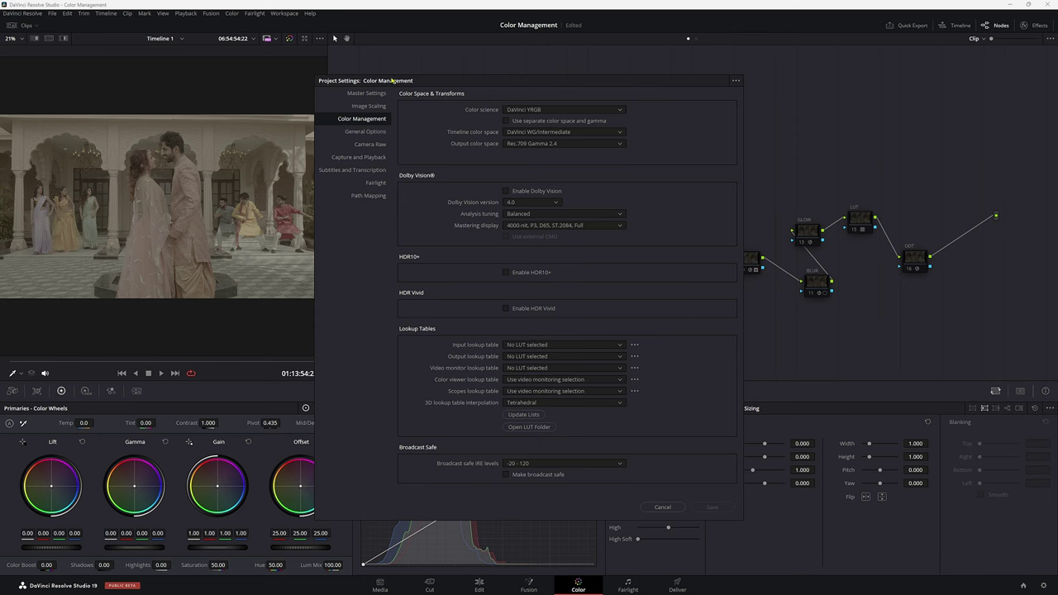
click(380, 147)
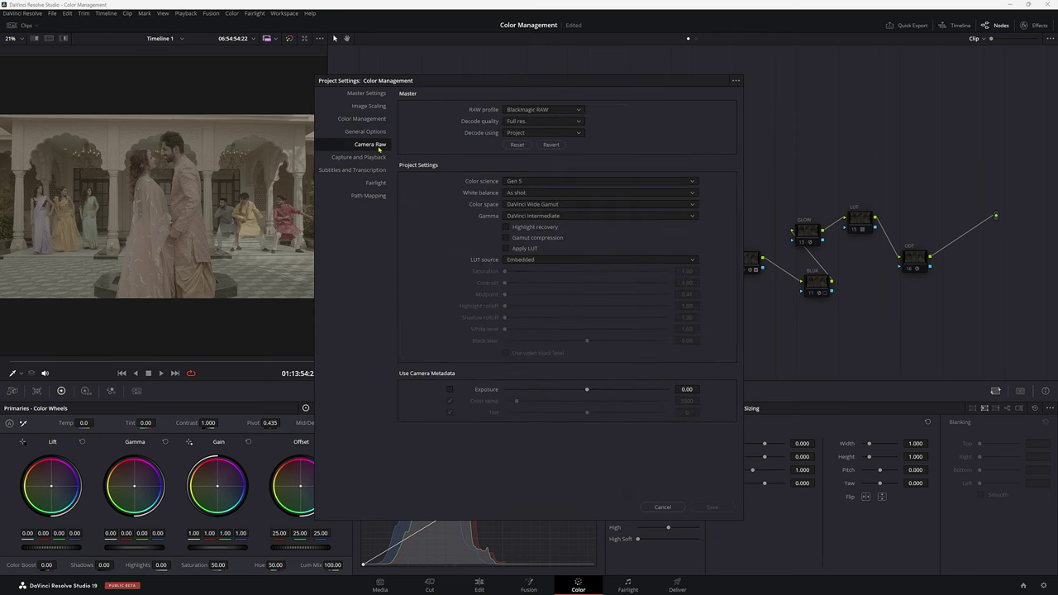
click(569, 110)
key(Escape)
click(569, 205)
scroll(598, 258, down, 1)
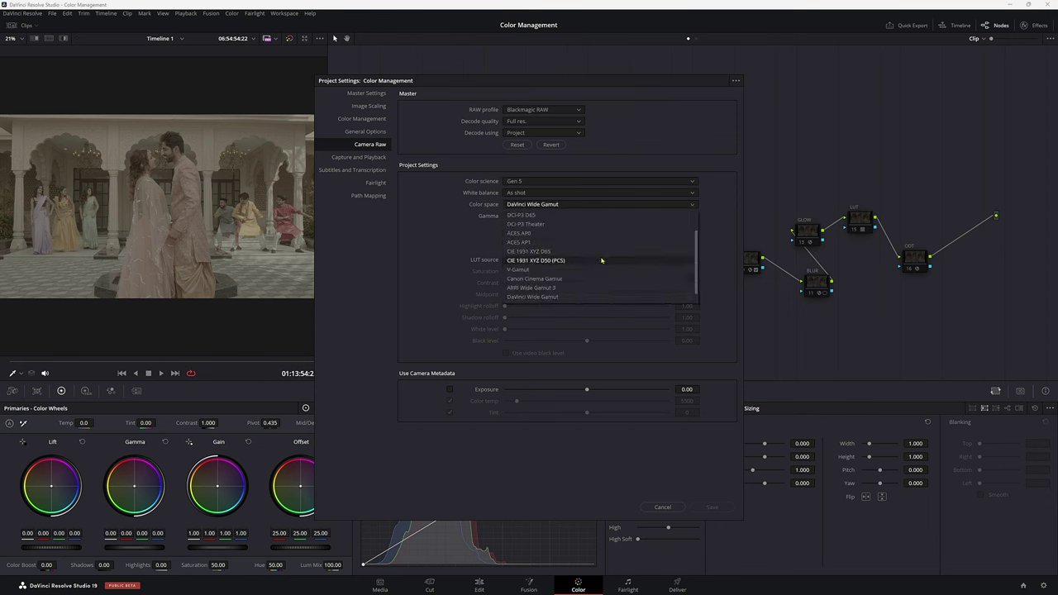
click(435, 242)
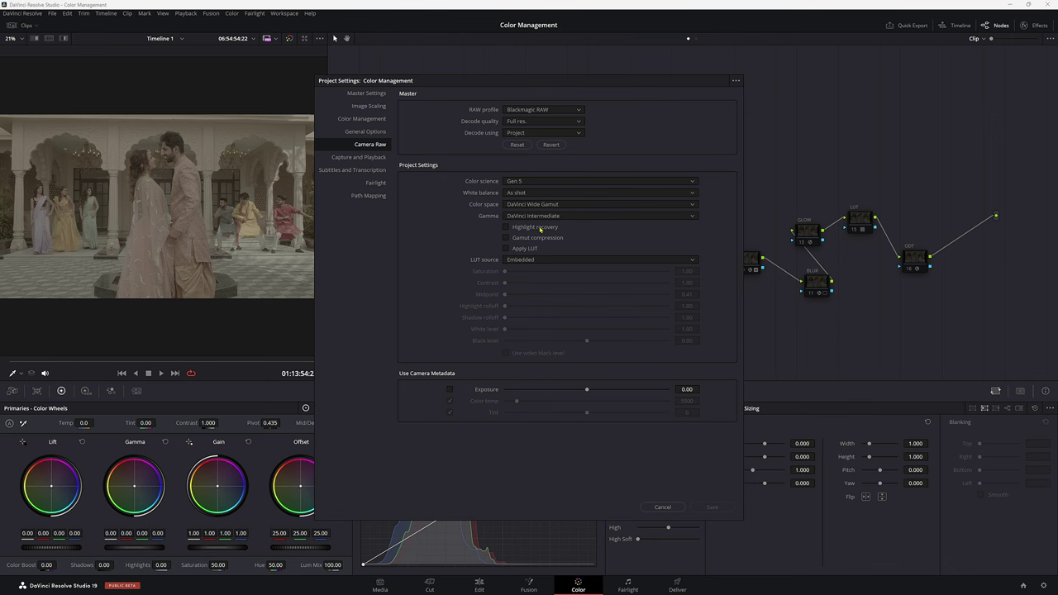
Step: Close project settings and inspect the ODT node's Wide Gamut Intermediate to Rec.709 Gamma 2.4 transform
click(664, 506)
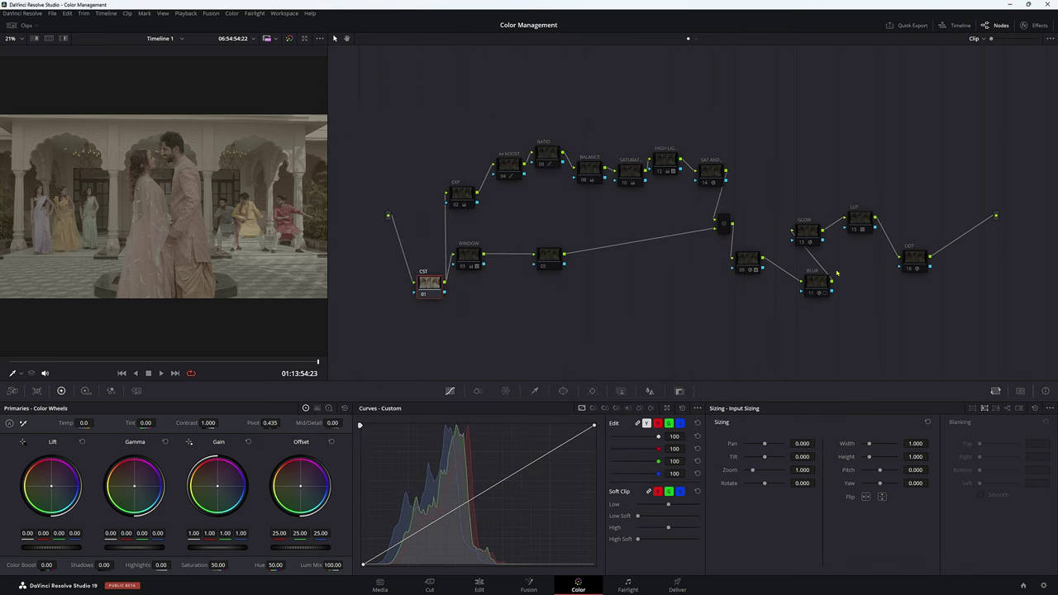
drag(920, 262, 916, 264)
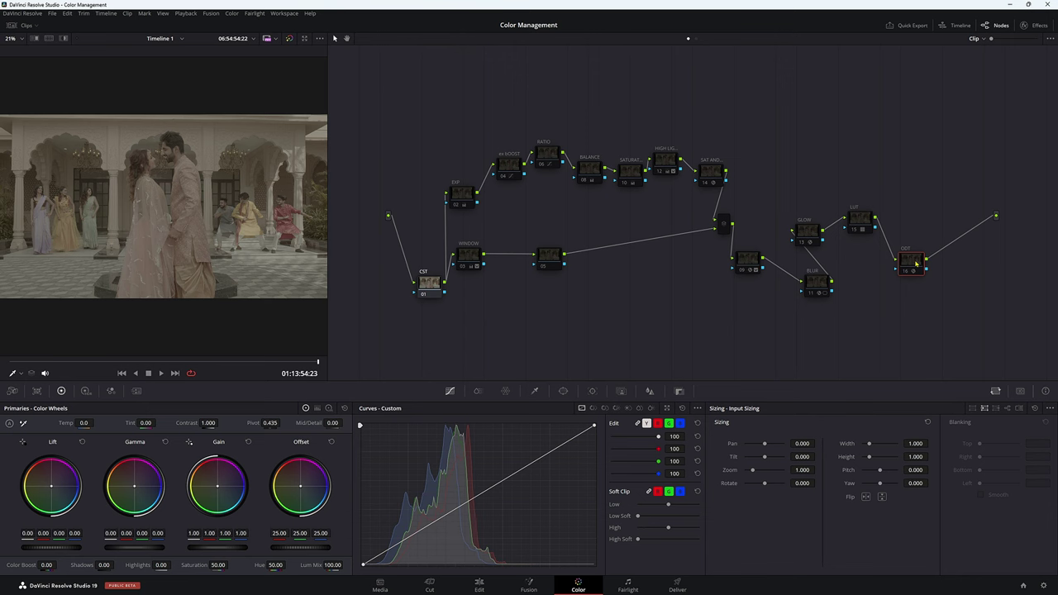
click(1033, 26)
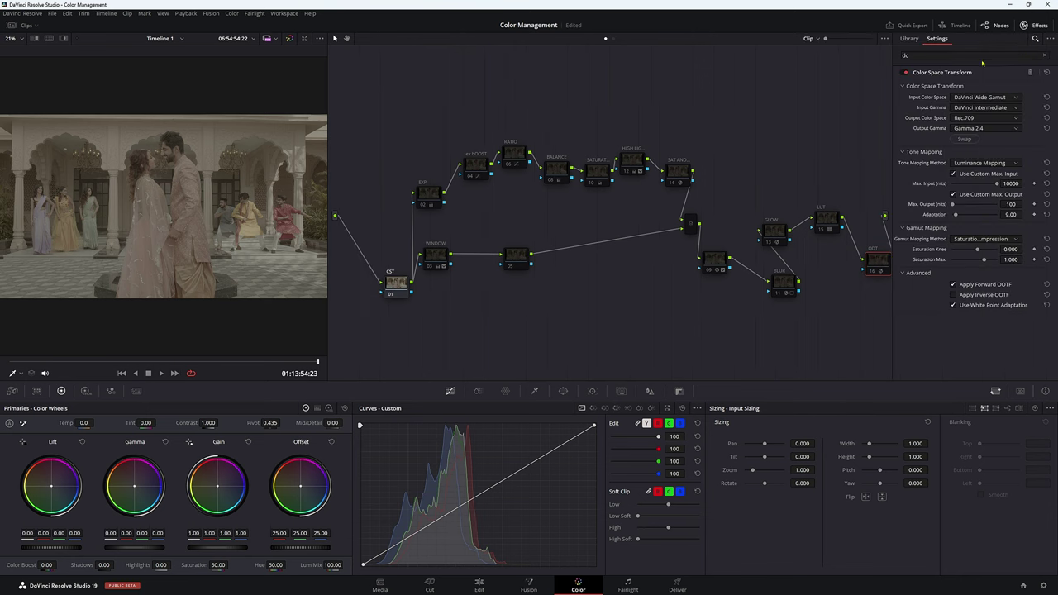
drag(892, 248, 369, 249)
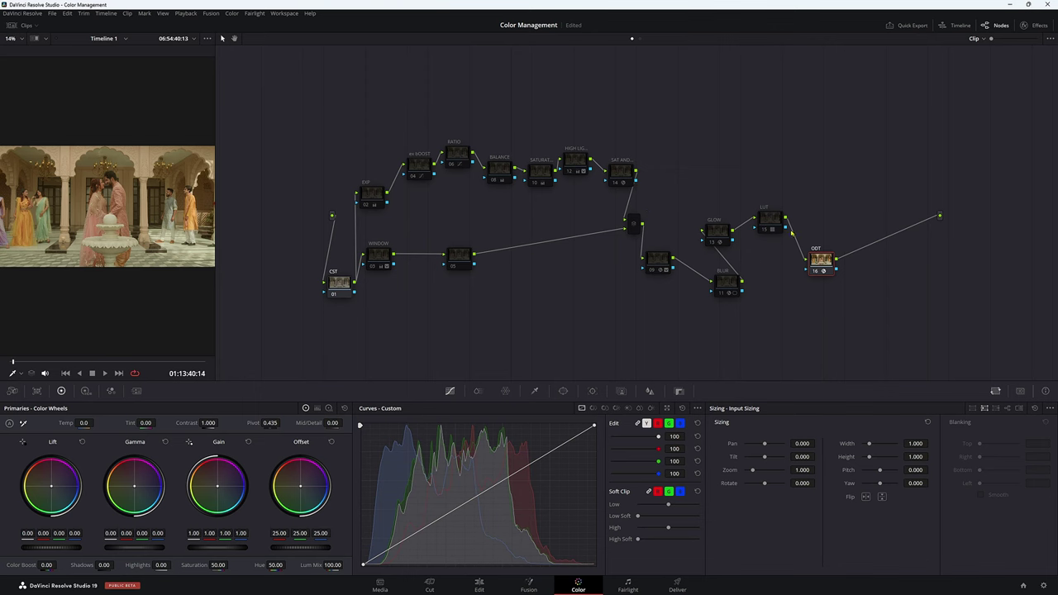
Step: Move the viewer/node editor divider right to widen the viewer
drag(220, 189, 504, 191)
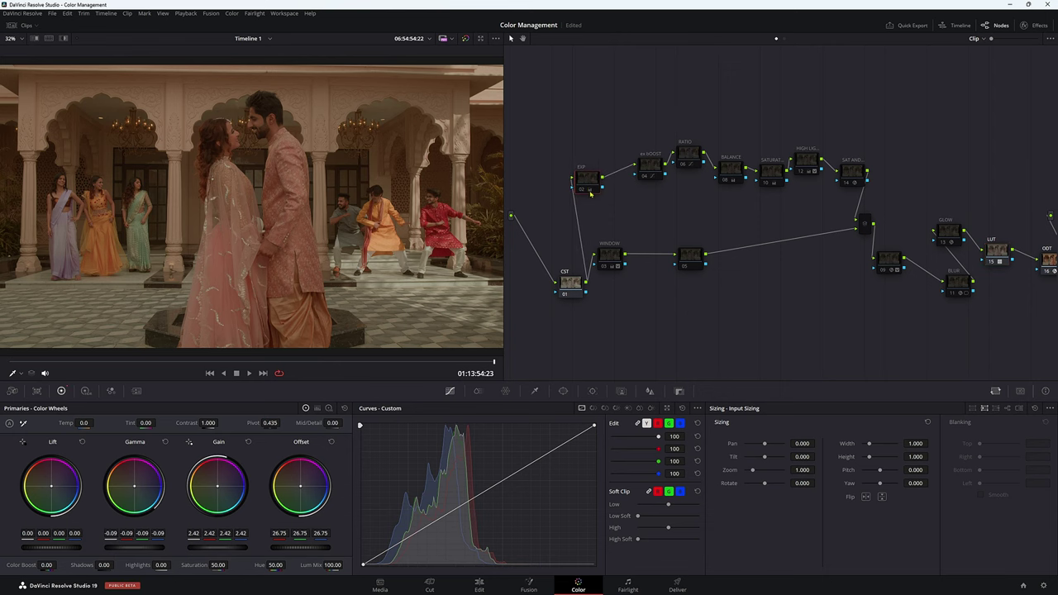
Step: Nudge the EXP node slightly upward and widen the viewer beside the node graph
mouse_move(585, 194)
drag(589, 187, 587, 165)
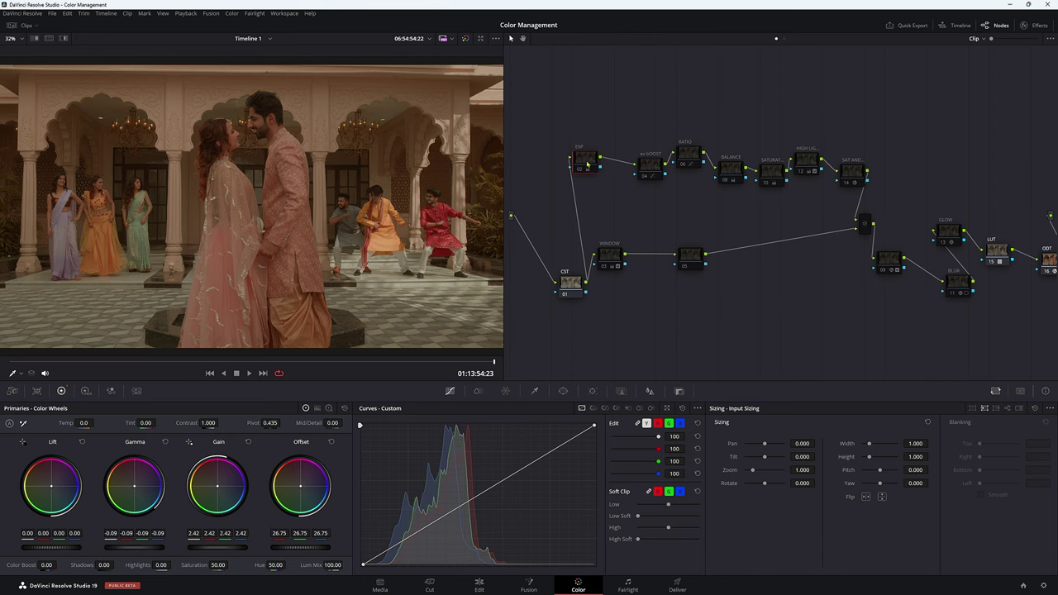
double_click(506, 155)
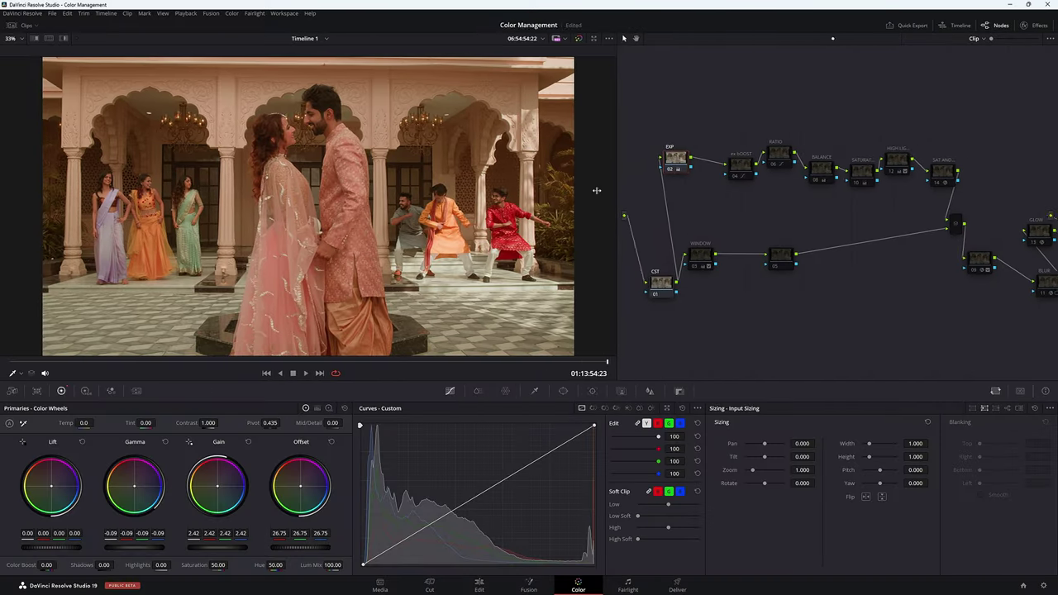
Step: Move node 04 down and to the left beside the EXP node
drag(709, 169, 682, 182)
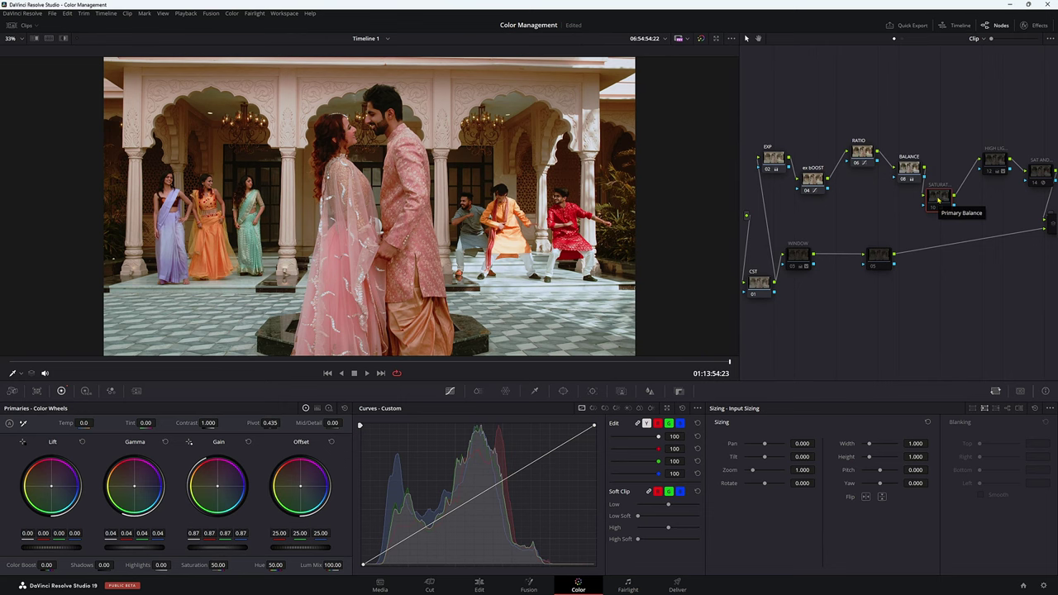
Step: Save the project and move the saturation node below BALANCE, checking its color space options
key(ctrl+s)
drag(941, 201, 841, 223)
right_click(841, 223)
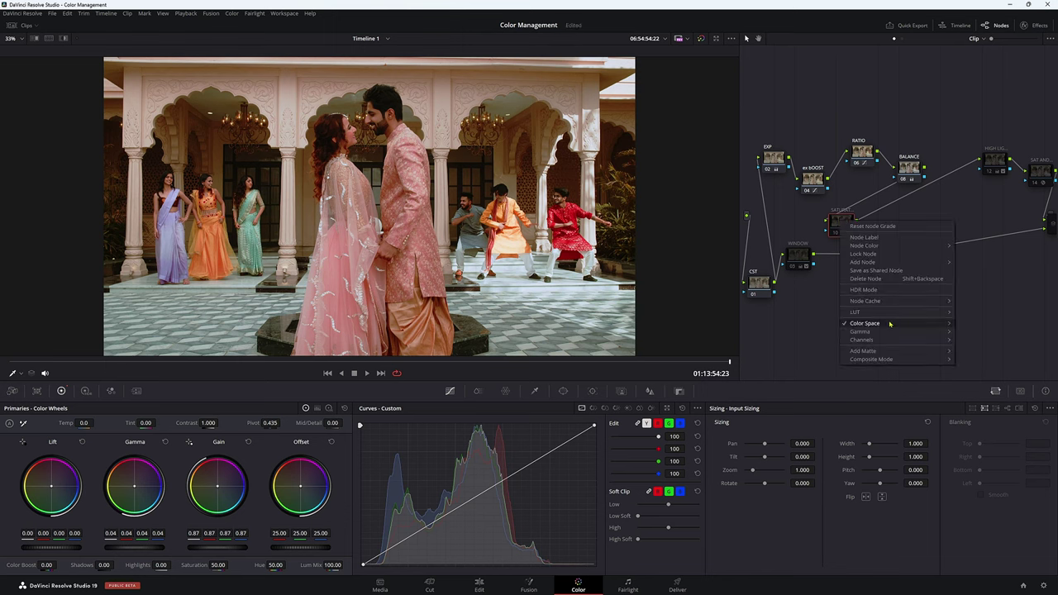
mouse_move(865, 323)
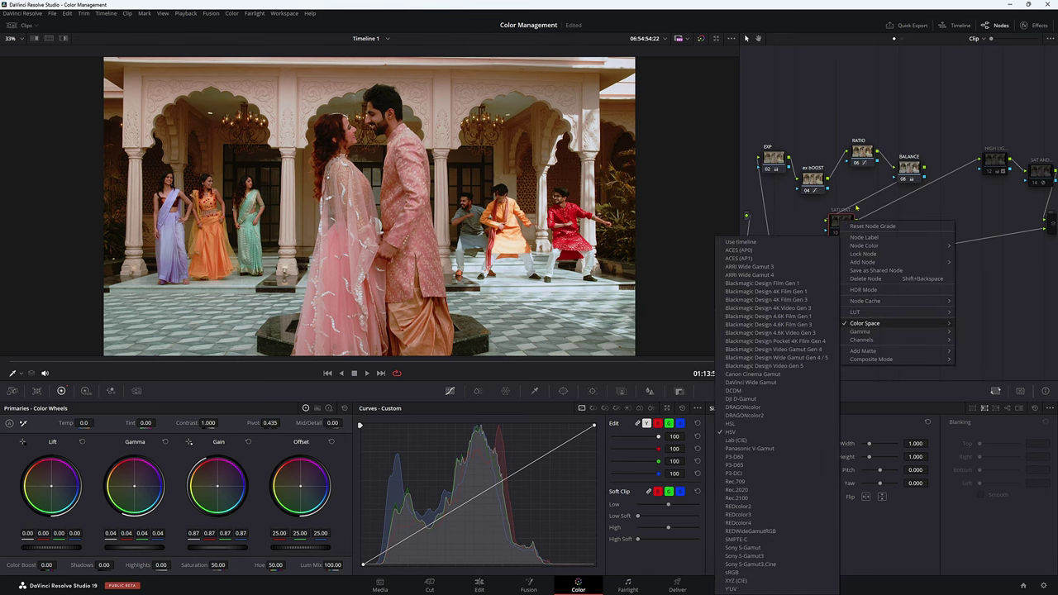
click(832, 228)
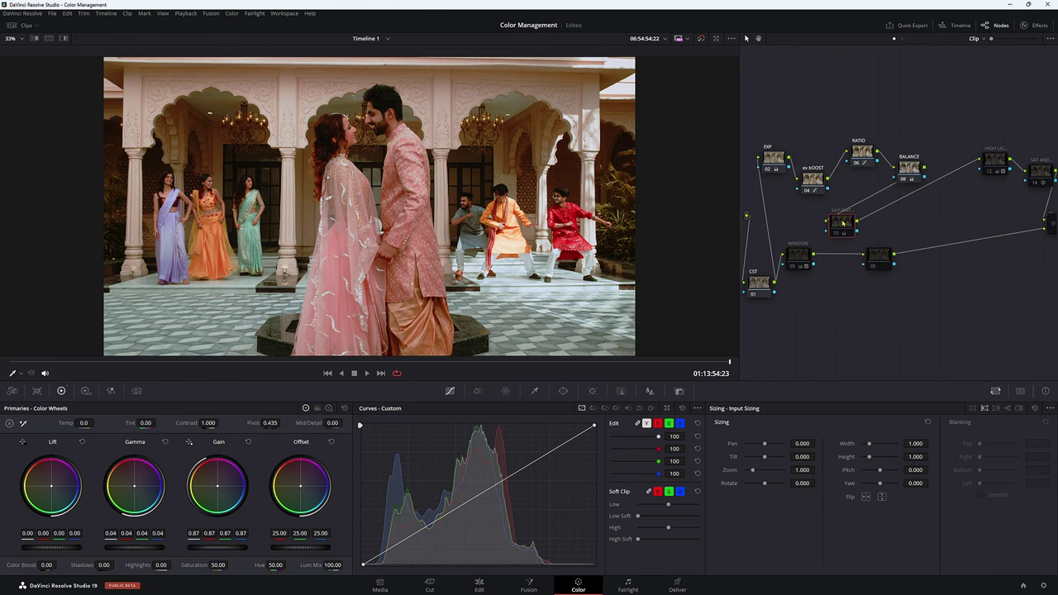
Step: Fine-tune the saturation node's position in the row, checking its channel option without changes
drag(843, 222, 840, 209)
right_click(840, 207)
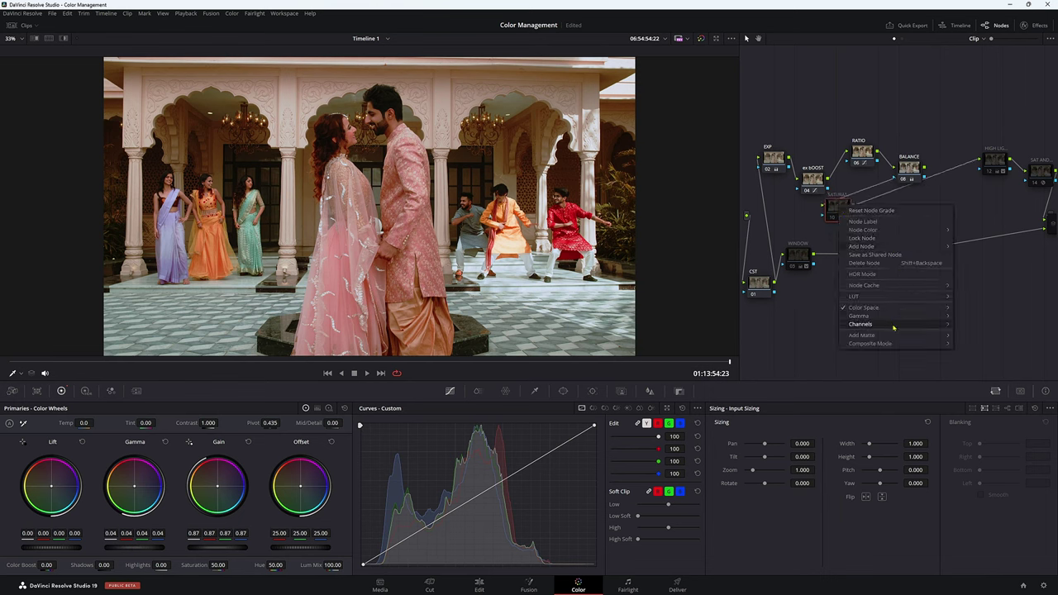
mouse_move(894, 326)
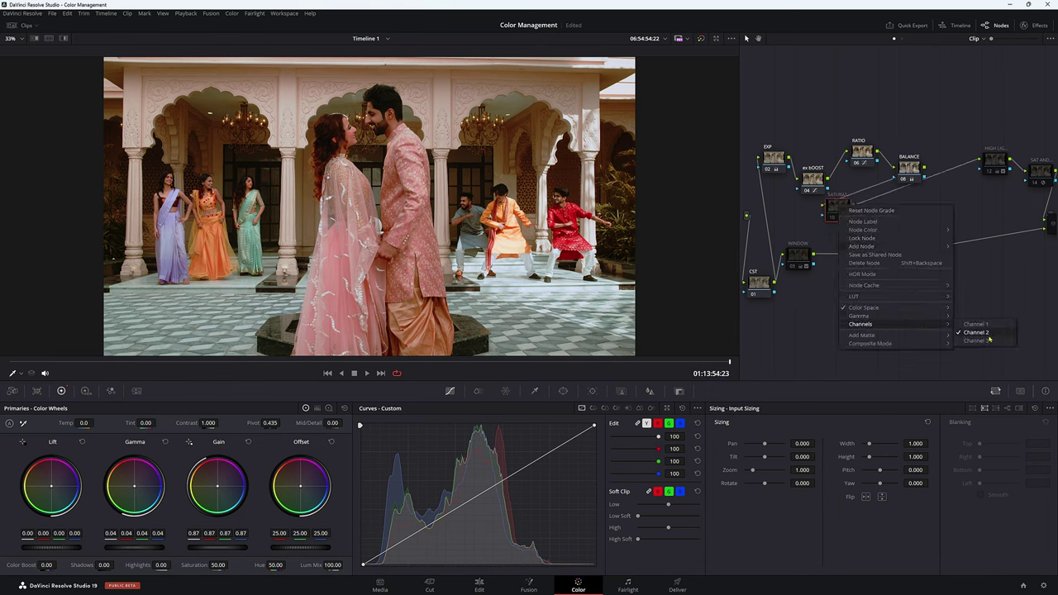
click(800, 206)
drag(833, 207, 831, 225)
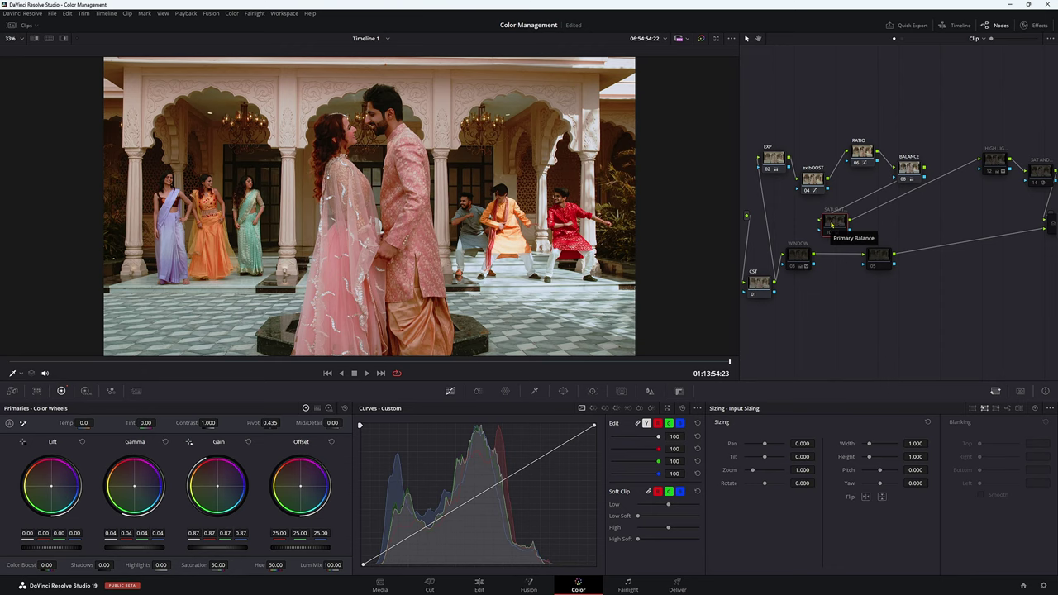
drag(832, 223, 830, 219)
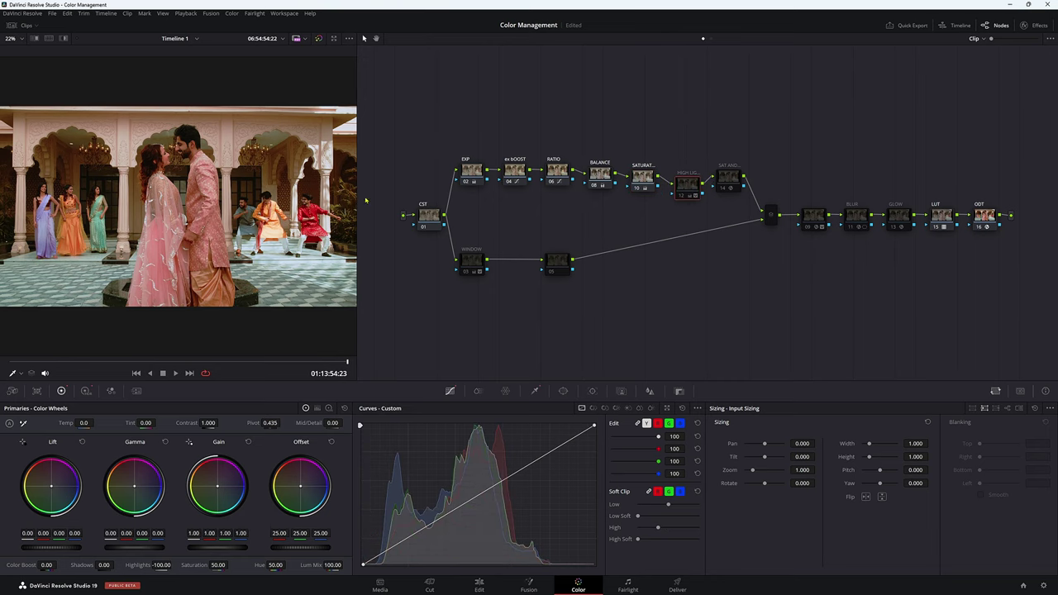
Step: Widen the viewer and nudge node 12 slightly upward in the node graph
drag(358, 199, 638, 209)
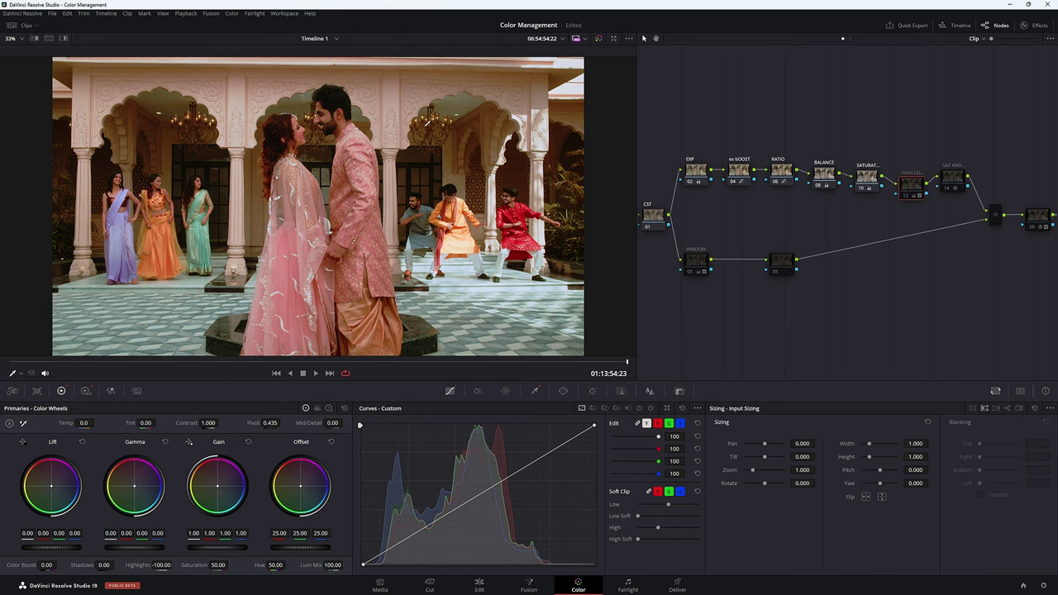
mouse_move(909, 188)
mouse_down()
mouse_move(899, 143)
mouse_move(906, 183)
mouse_up()
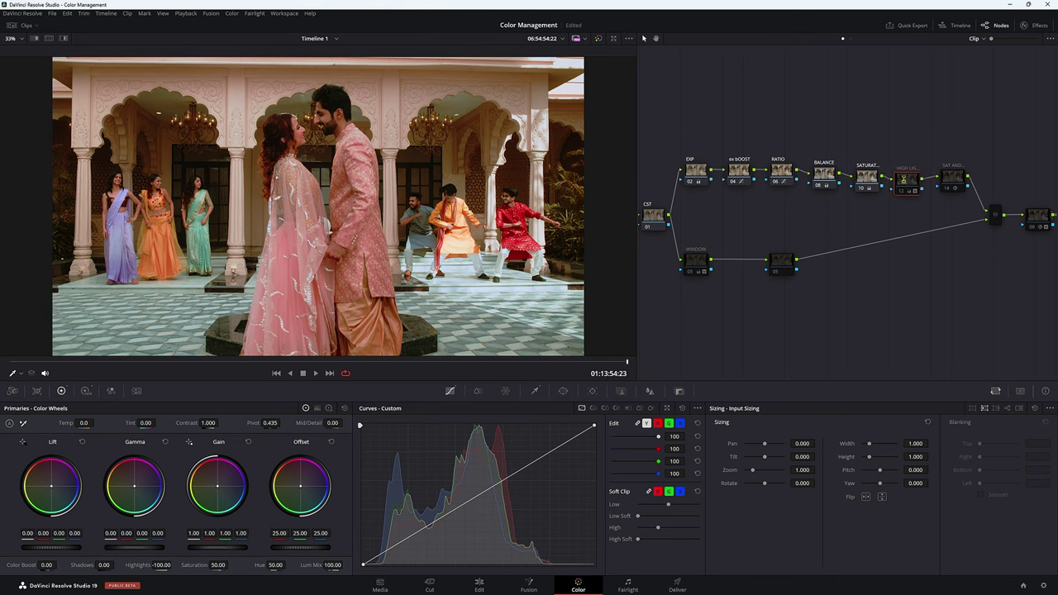
mouse_move(906, 182)
mouse_down()
mouse_move(900, 147)
mouse_move(901, 184)
mouse_up()
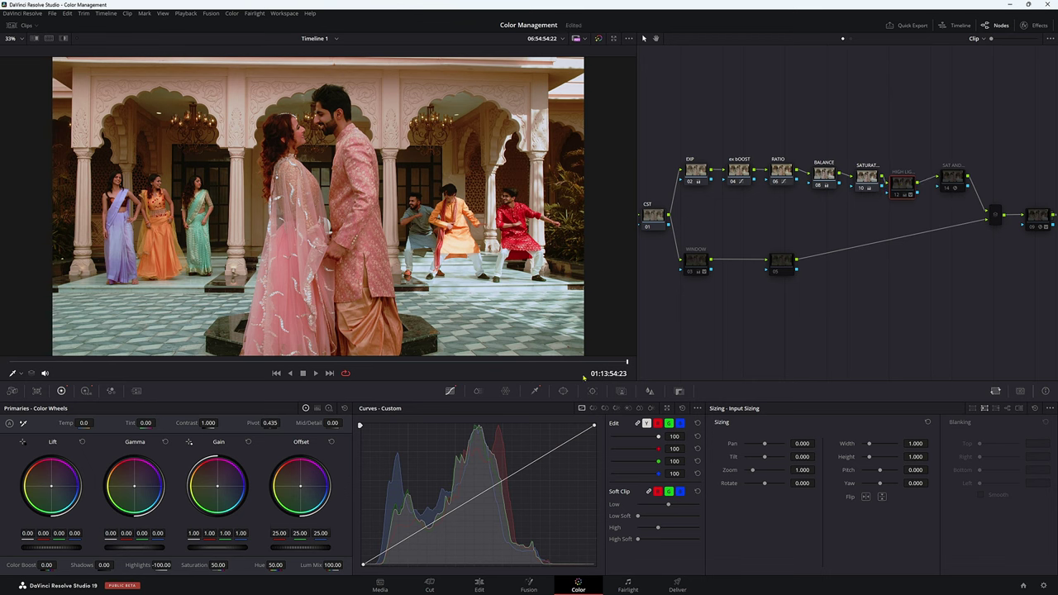
Step: Show node 12's HSL qualifier, preview the highlight matte with Shift+H, re-enable and shift node 12
click(536, 391)
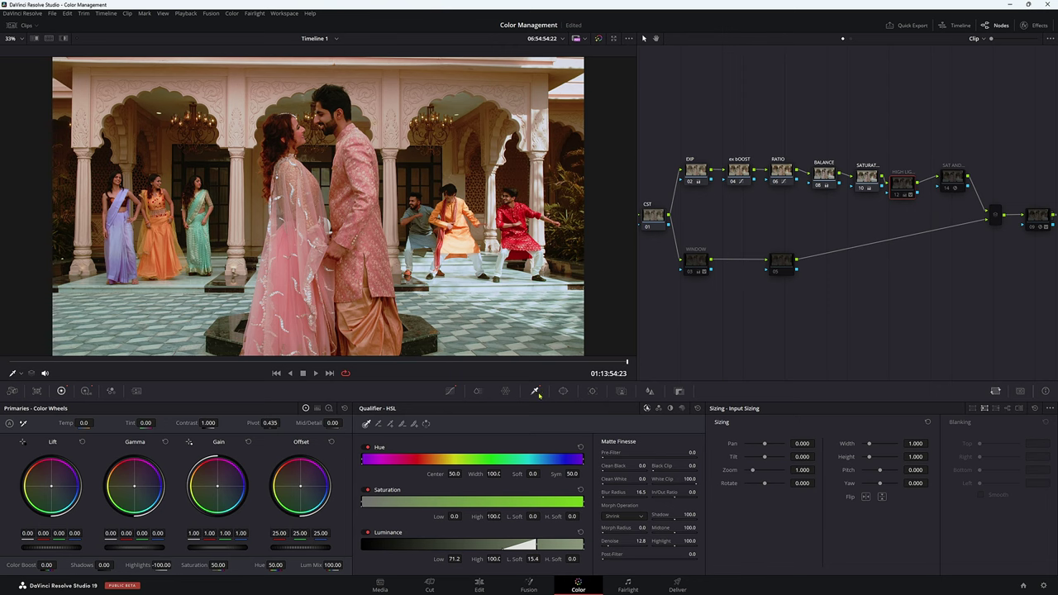
key(shift+h)
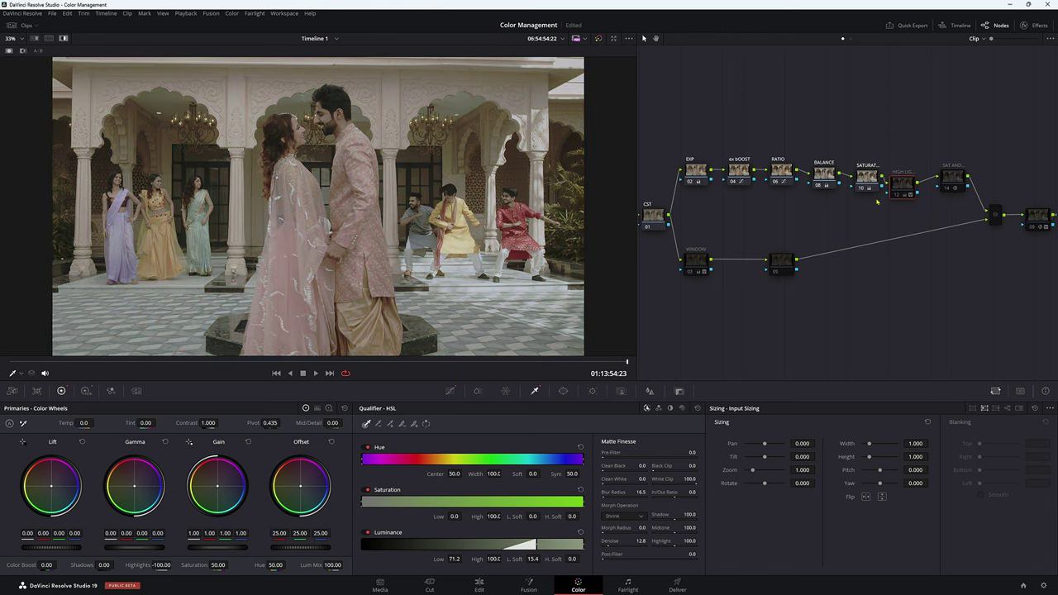
click(897, 195)
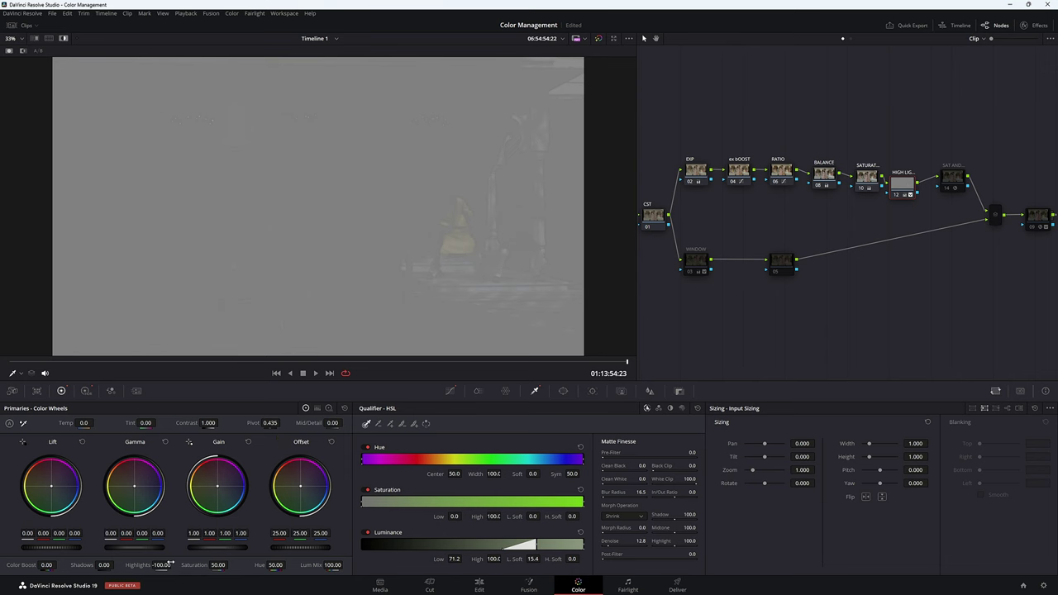
drag(904, 192, 901, 189)
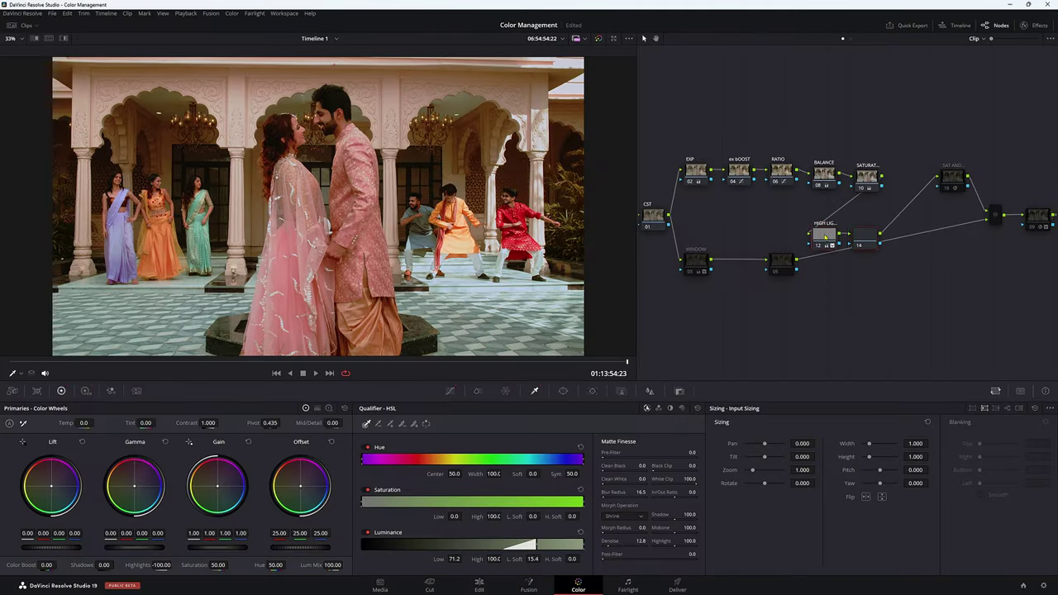
Step: Add a serial node with Alt+S, then drag node 12 into the chain after node 10
key(alt+s)
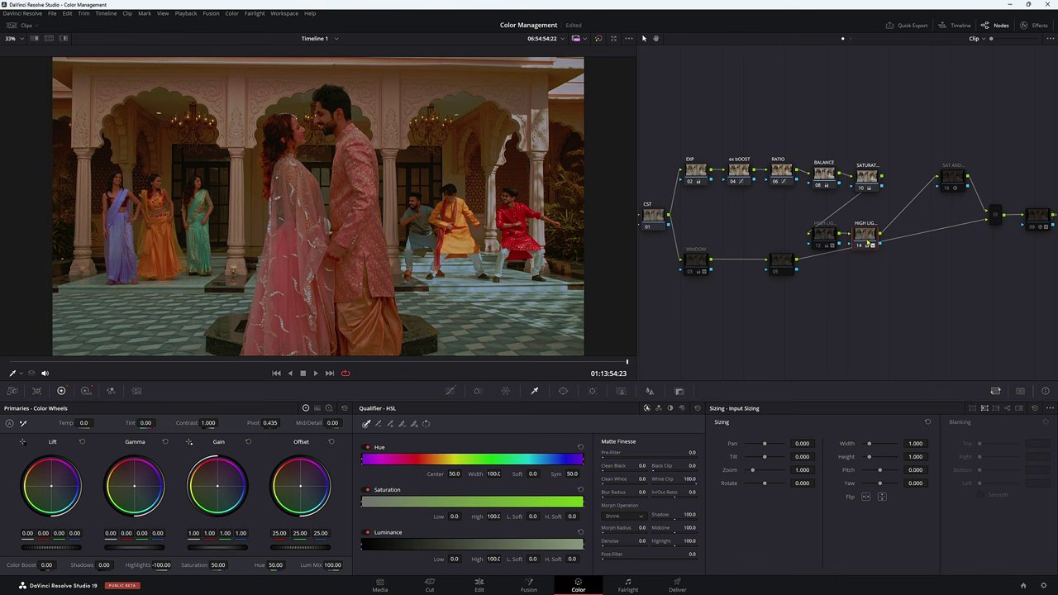
click(824, 237)
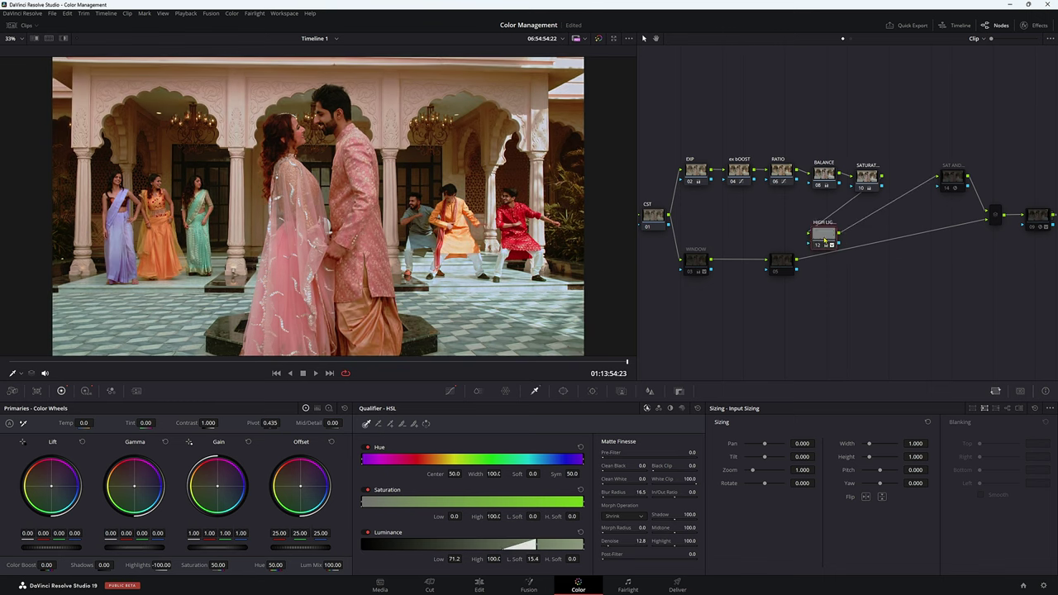
drag(824, 237, 888, 229)
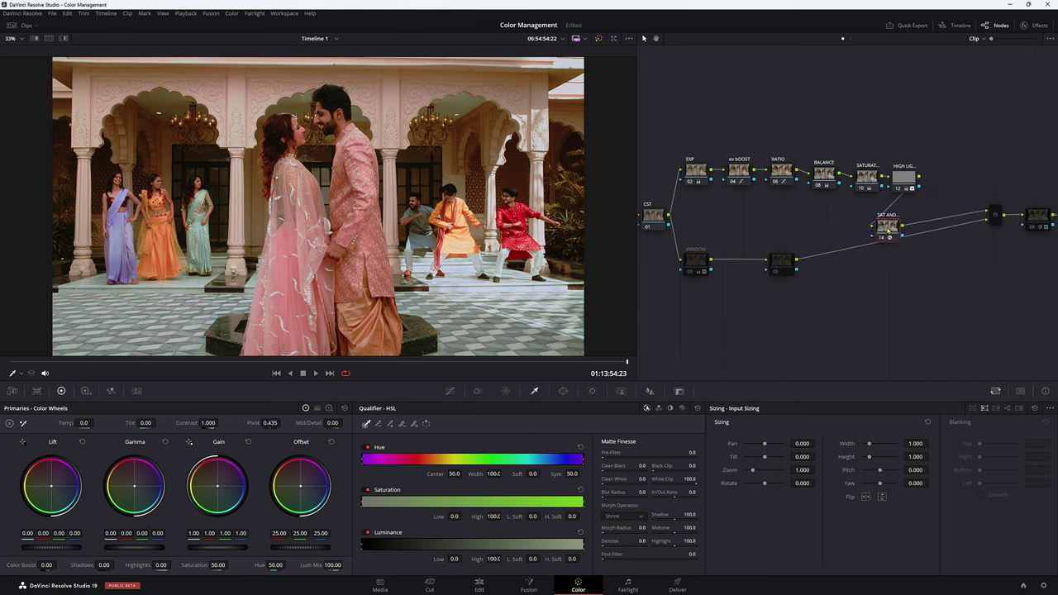
Step: Open the DCTL settings in the Alt+F enlarged viewer, try then undo a Green Density change, reset Cyan Sat
click(1034, 25)
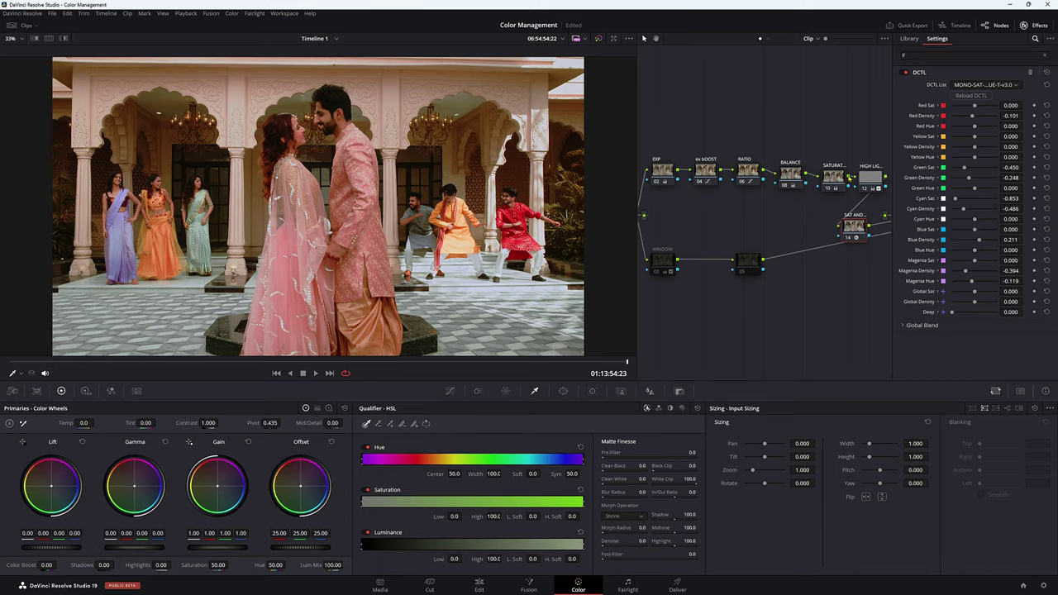
key(alt+f)
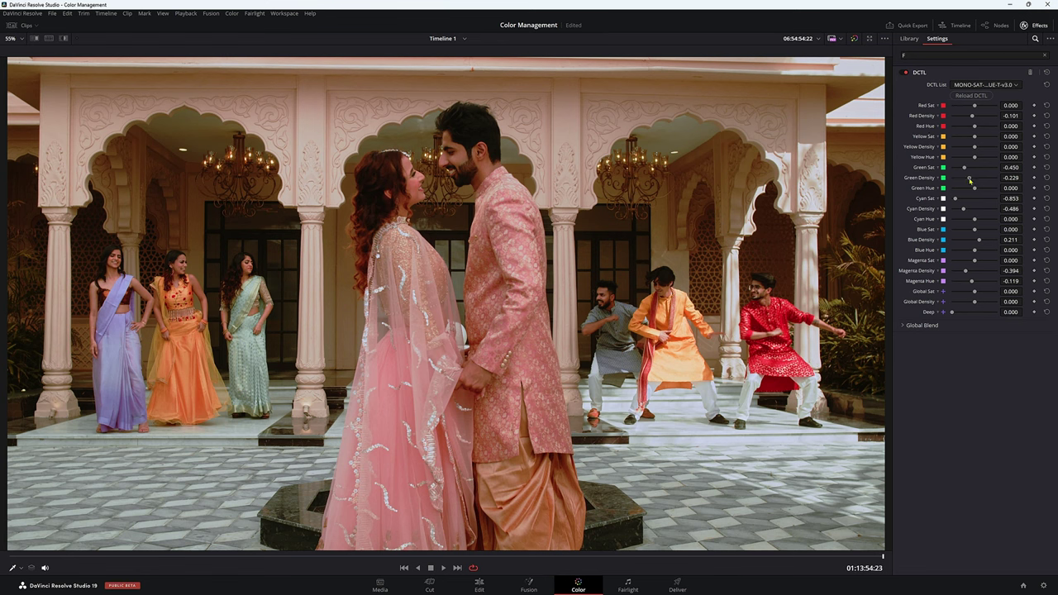
mouse_move(970, 180)
mouse_down()
mouse_move(982, 179)
mouse_move(969, 179)
mouse_up()
key(ctrl+z)
double_click(925, 199)
Step: Compare Magenta Density at zero, restore its value, settle on frame 01:13:53:18 and save
double_click(922, 274)
key(ctrl+z)
mouse_move(431, 556)
mouse_down()
mouse_move(575, 556)
mouse_move(451, 557)
mouse_up()
click(811, 556)
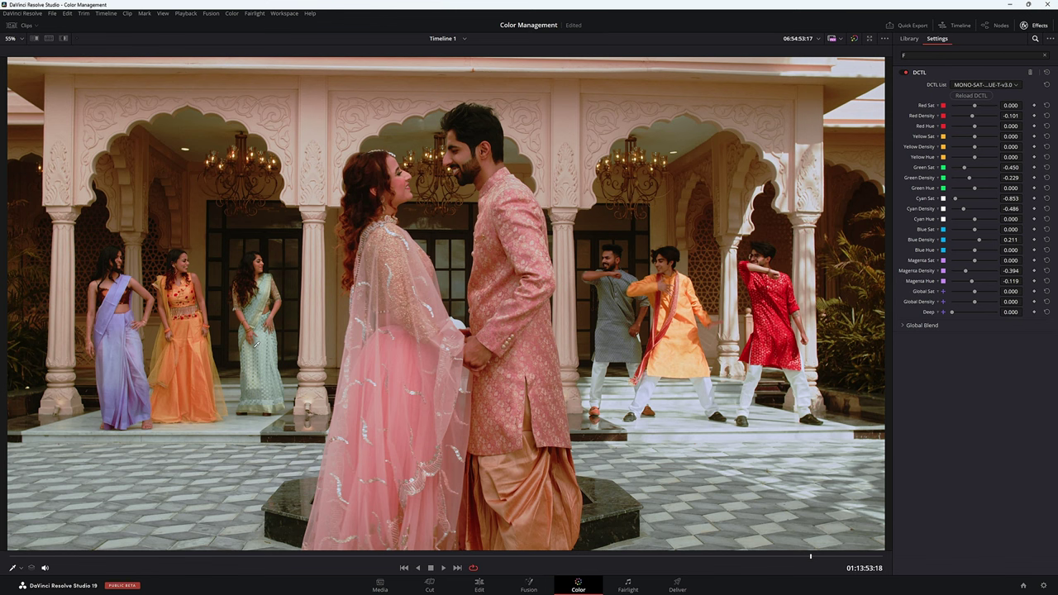
key(ctrl+s)
Step: Leave the enhanced viewer for the standard Color page layout and widen the viewer
key(ctrl+d)
key(ctrl+d)
key(alt+f)
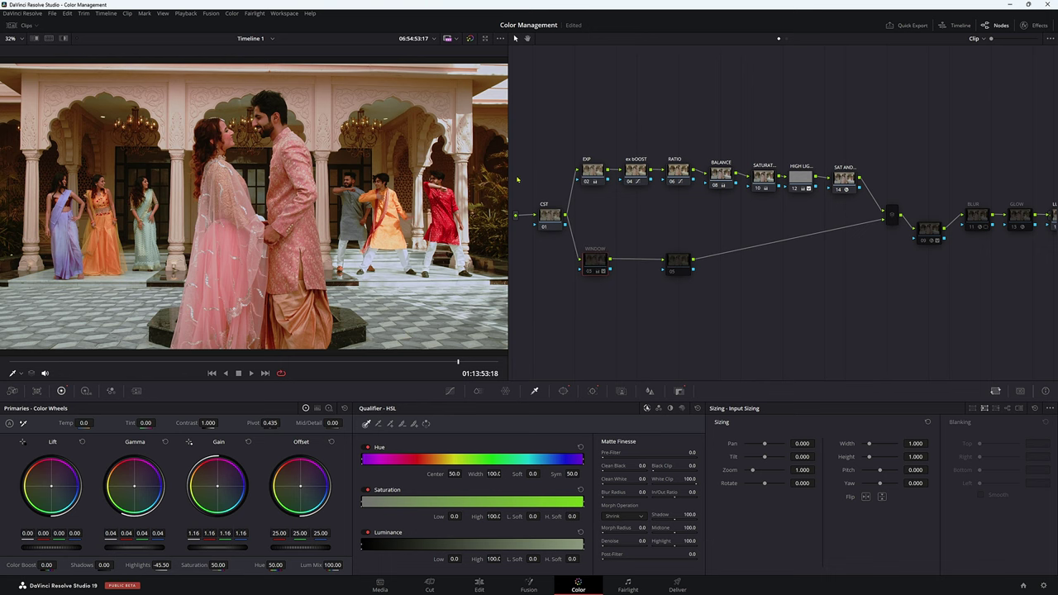
drag(509, 167, 678, 166)
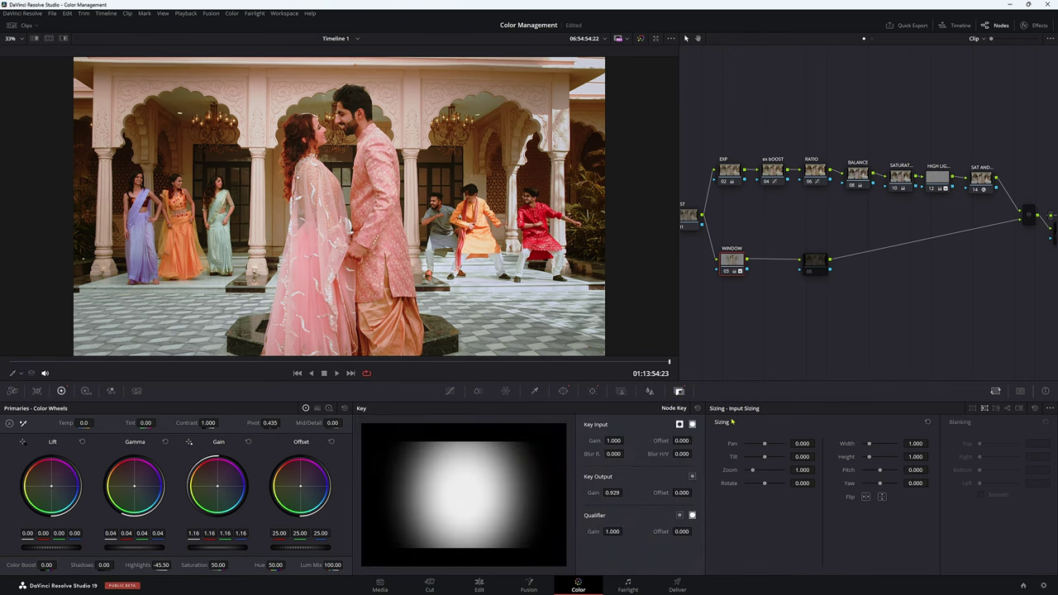
Step: Lower the WINDOW node's Key Output Gain to 0.643 and nudge node 09 slightly
drag(612, 493, 570, 492)
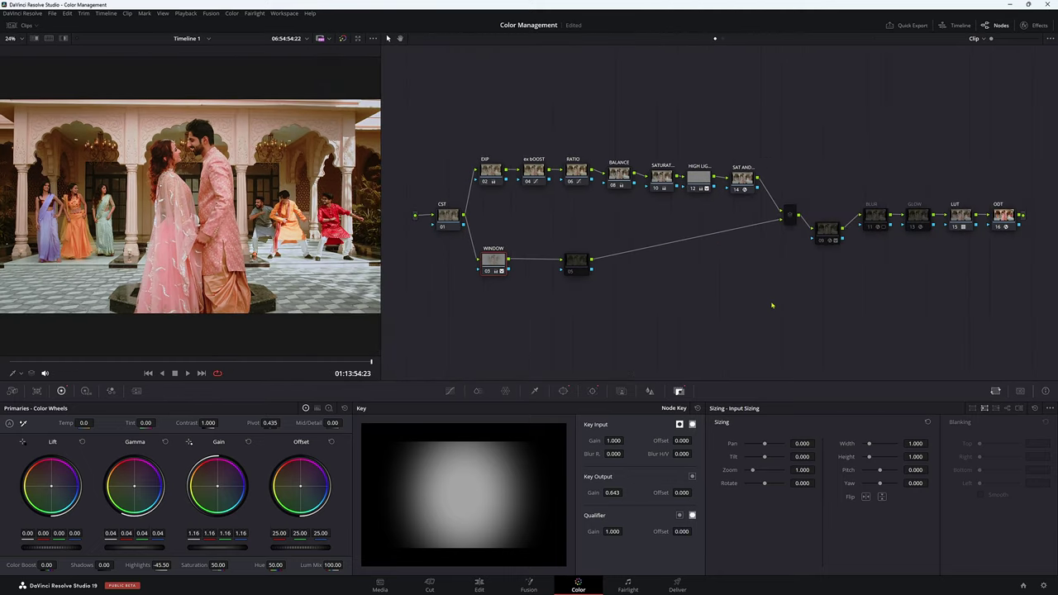
mouse_move(840, 241)
mouse_down()
mouse_move(818, 206)
mouse_move(825, 229)
mouse_up()
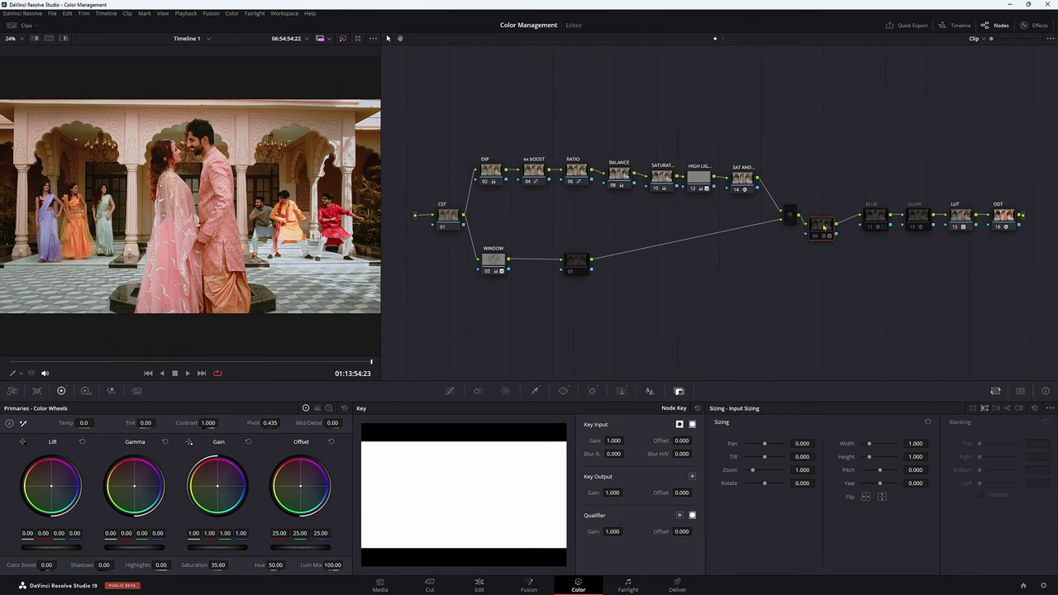
Step: Widen the viewer, turn on qualifier highlight with Shift+H, and zoom in on the red dancer
drag(386, 217, 711, 231)
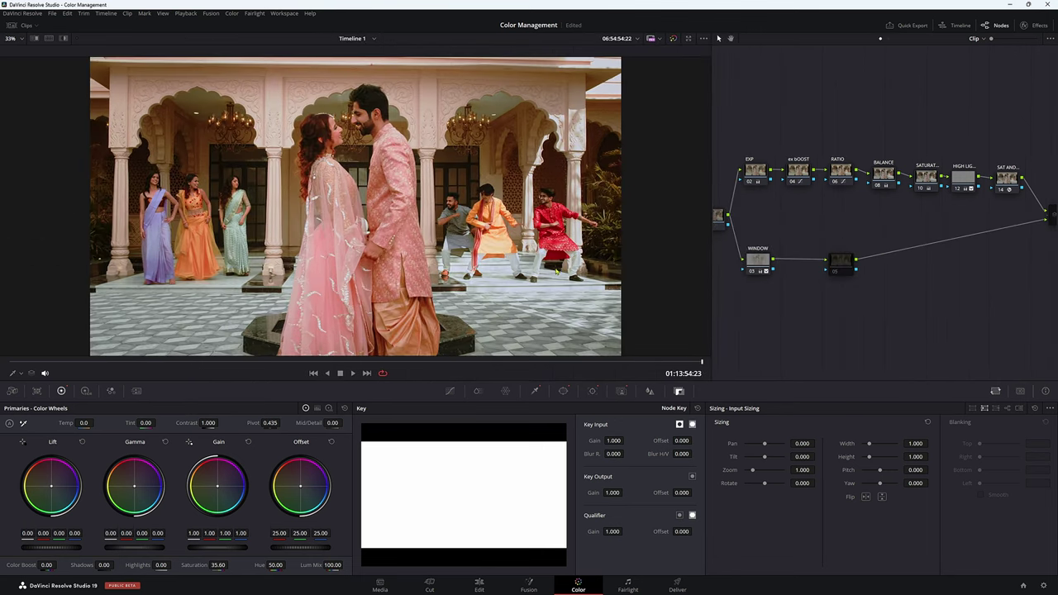
scroll(565, 263, up, 5)
scroll(508, 263, up, 5)
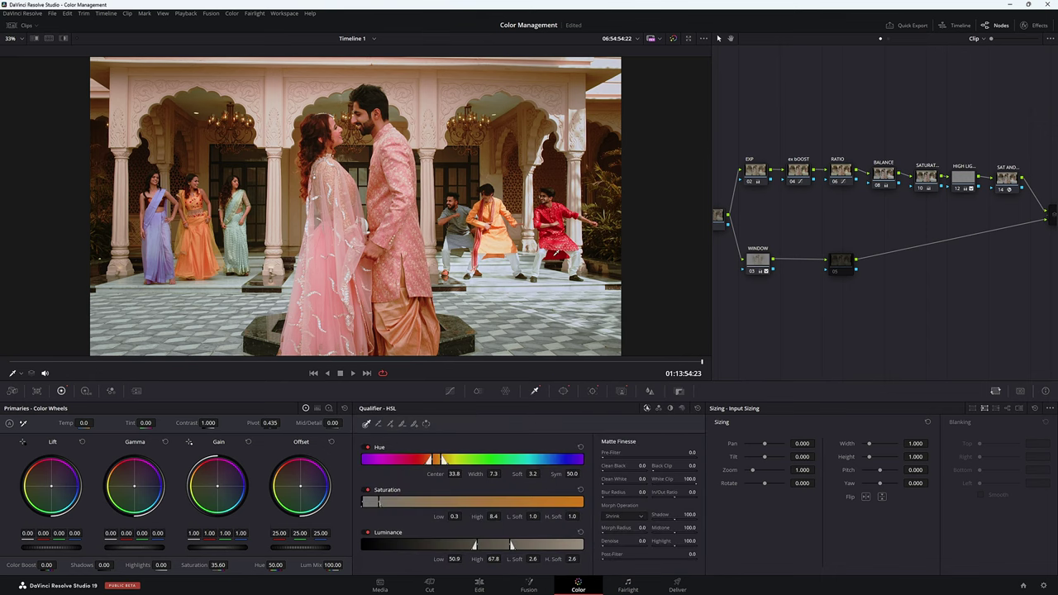
key(shift+h)
scroll(552, 267, up, 3)
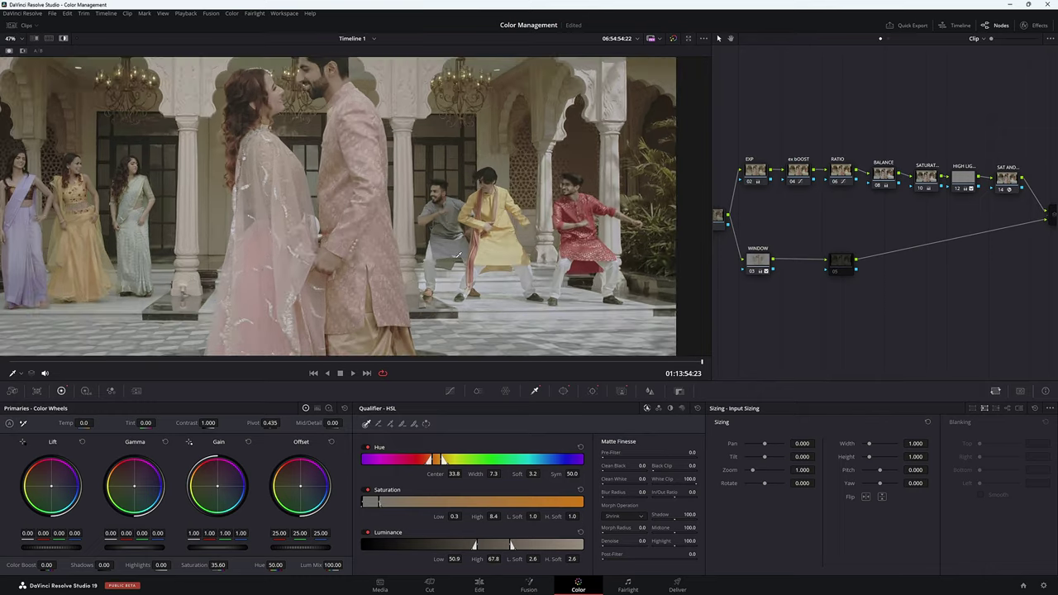
scroll(365, 169, up, 2)
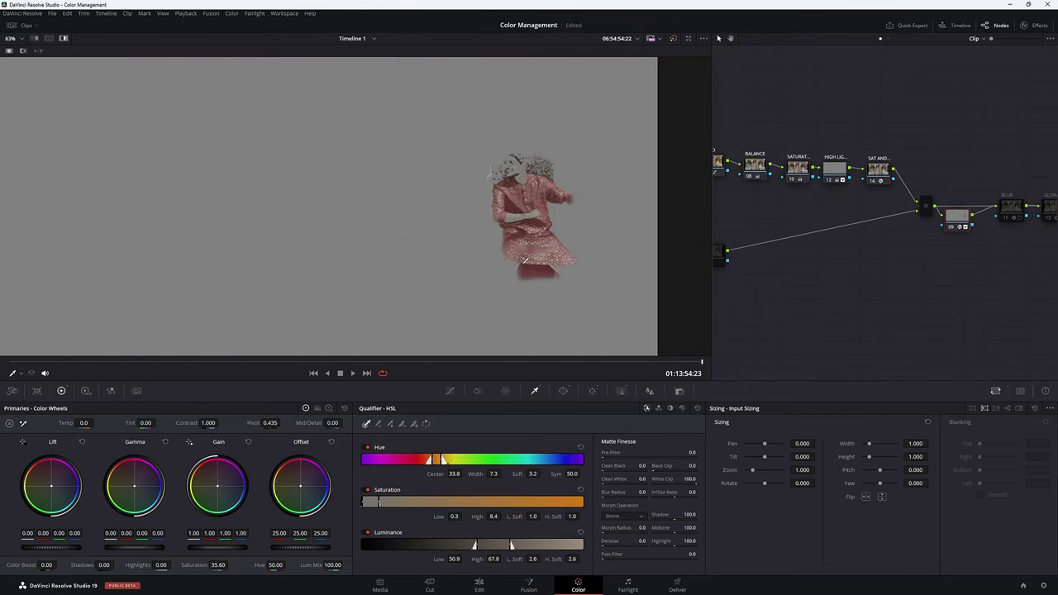
Step: Show node 09's Magic Mask strokes on the dancer's Clothing (Top) and scrub to check tracking
click(622, 392)
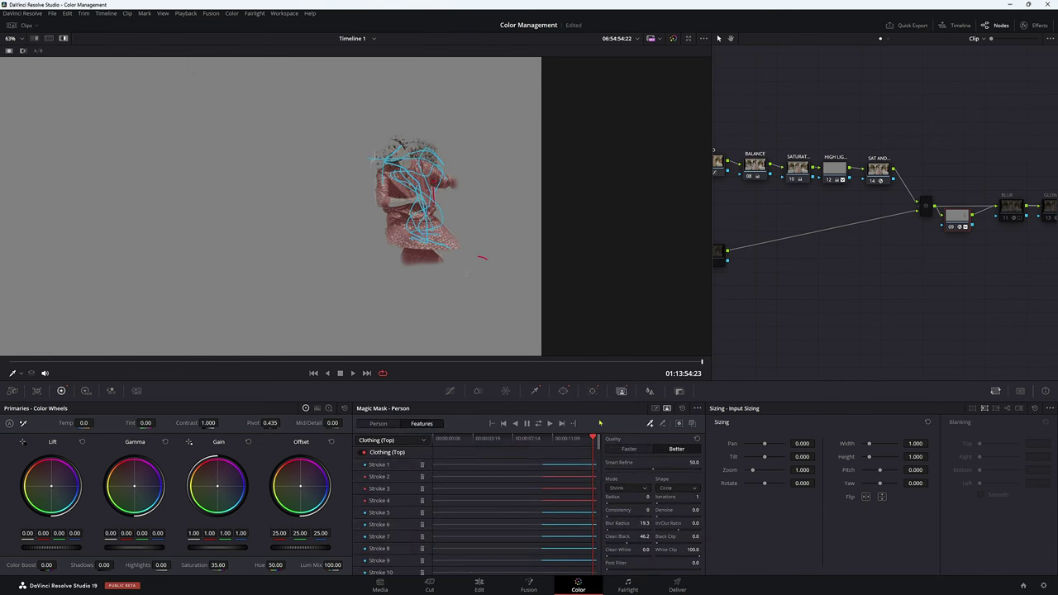
drag(593, 438, 449, 446)
scroll(381, 262, down, 2)
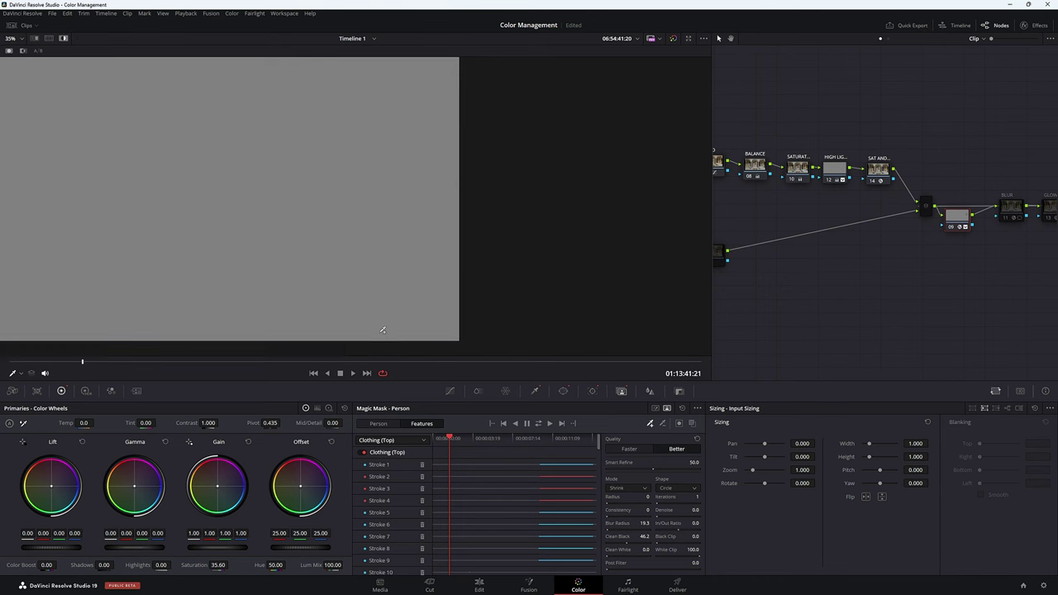
click(361, 362)
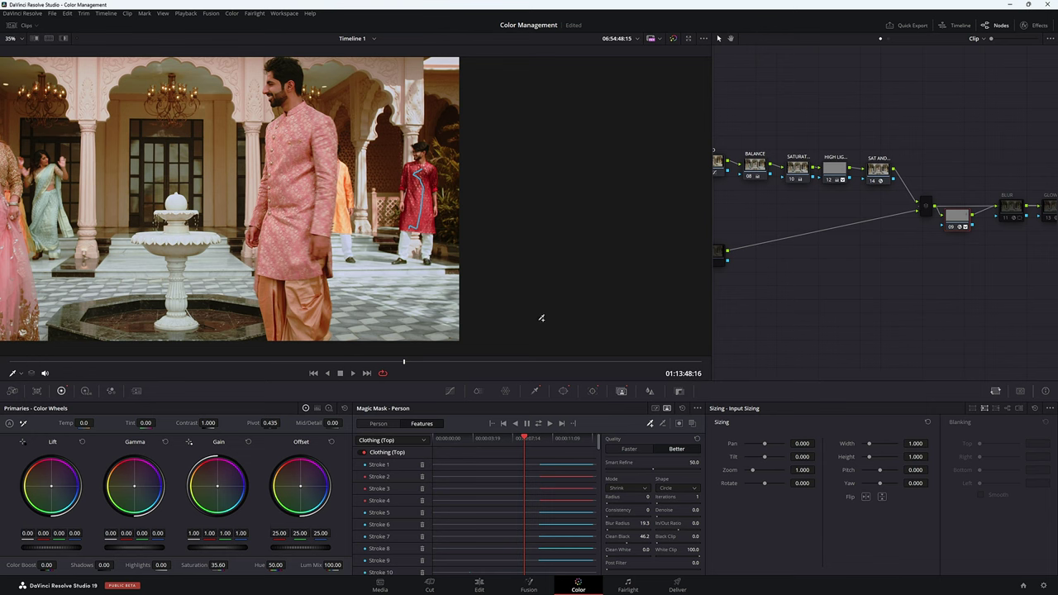
drag(535, 439, 588, 439)
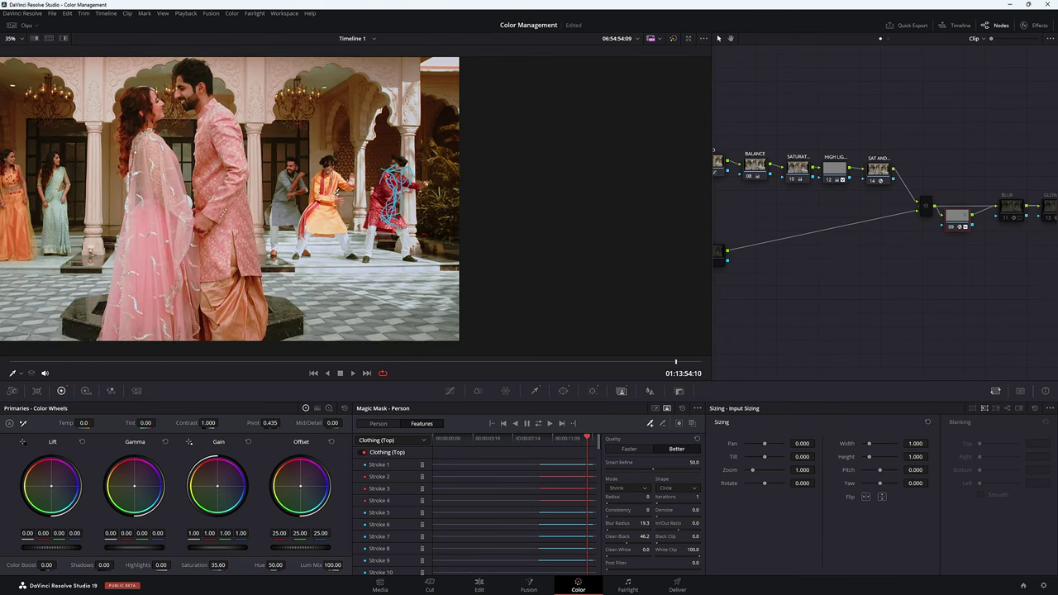
Step: Display node 09's soft oval window around the red dancer and scrub back to an earlier frame
click(563, 391)
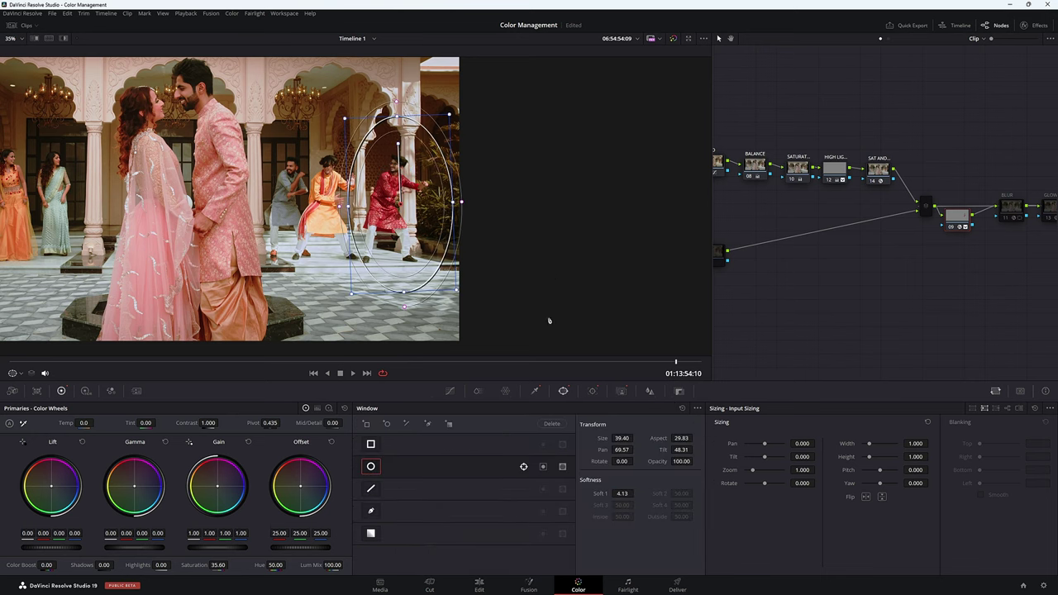
drag(614, 362, 742, 372)
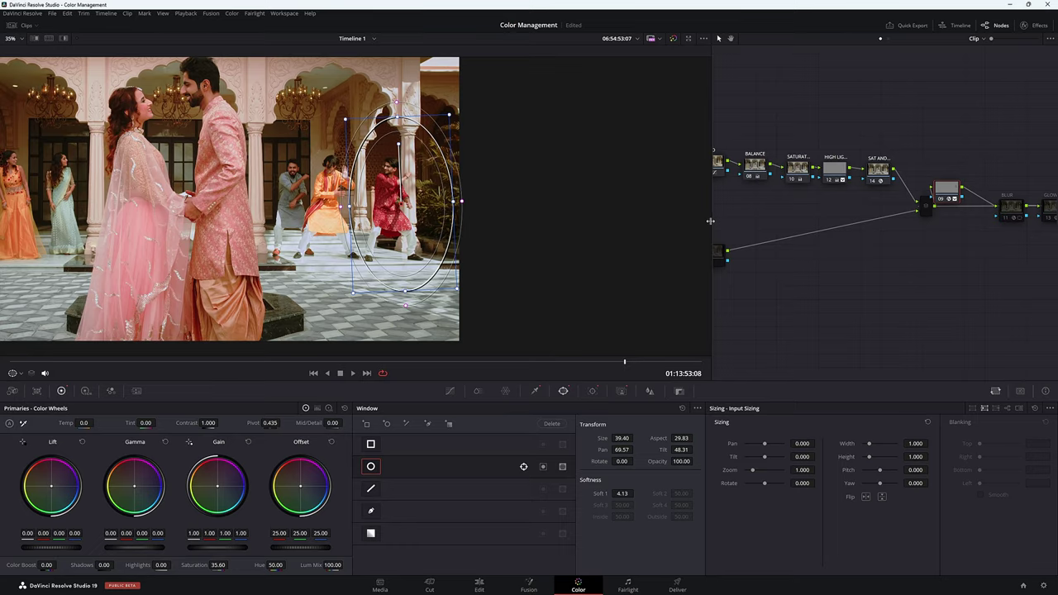
Step: Widen the node graph to show CST through LUT, align node 09 before BLUR, and fit the frame
drag(711, 221, 463, 239)
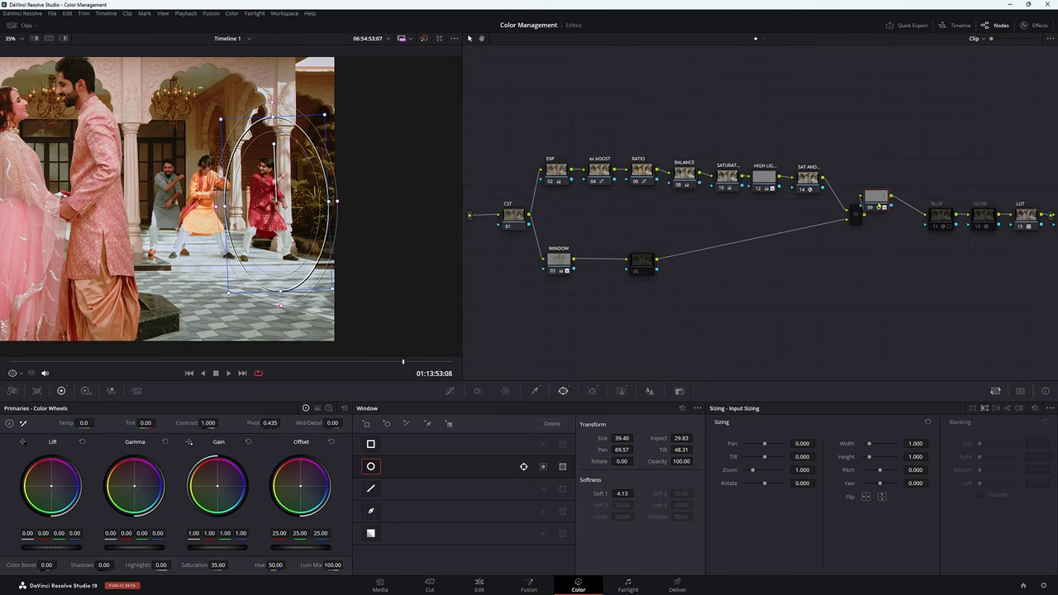
drag(878, 206, 889, 233)
drag(430, 364, 454, 364)
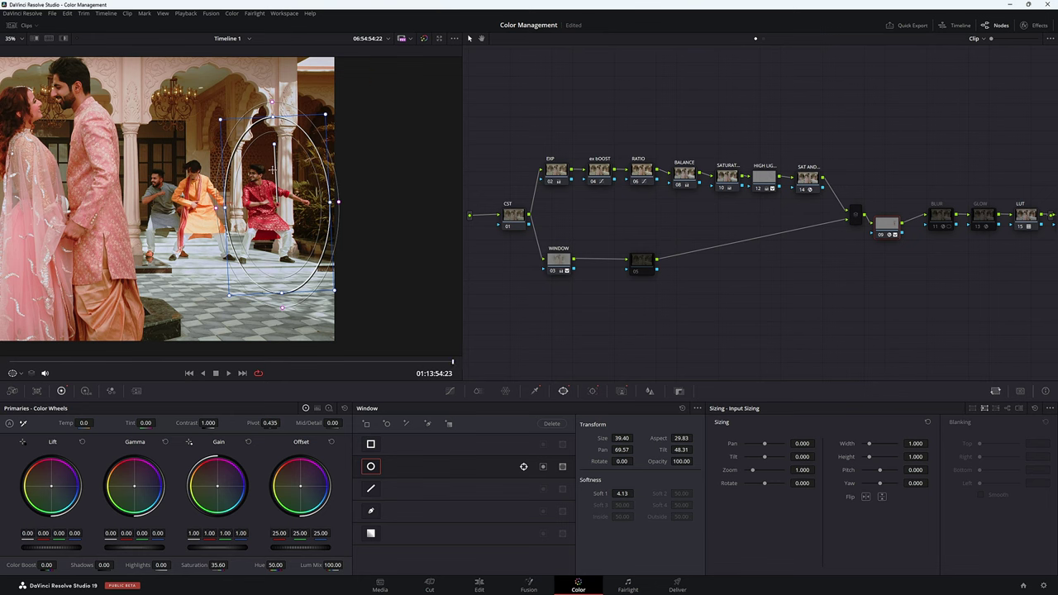
scroll(250, 211, up, 4)
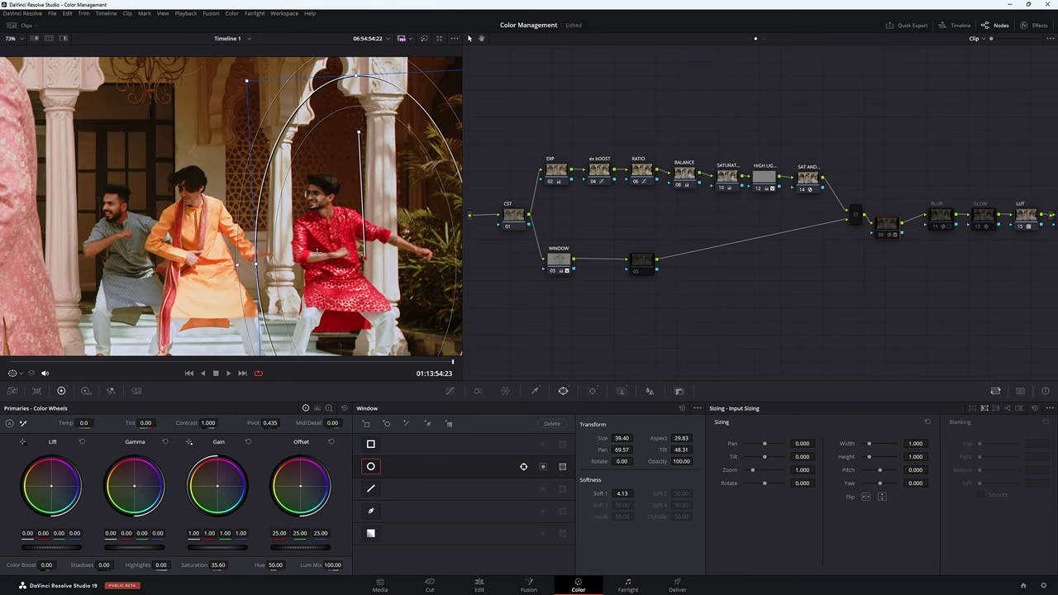
scroll(317, 253, up, 1)
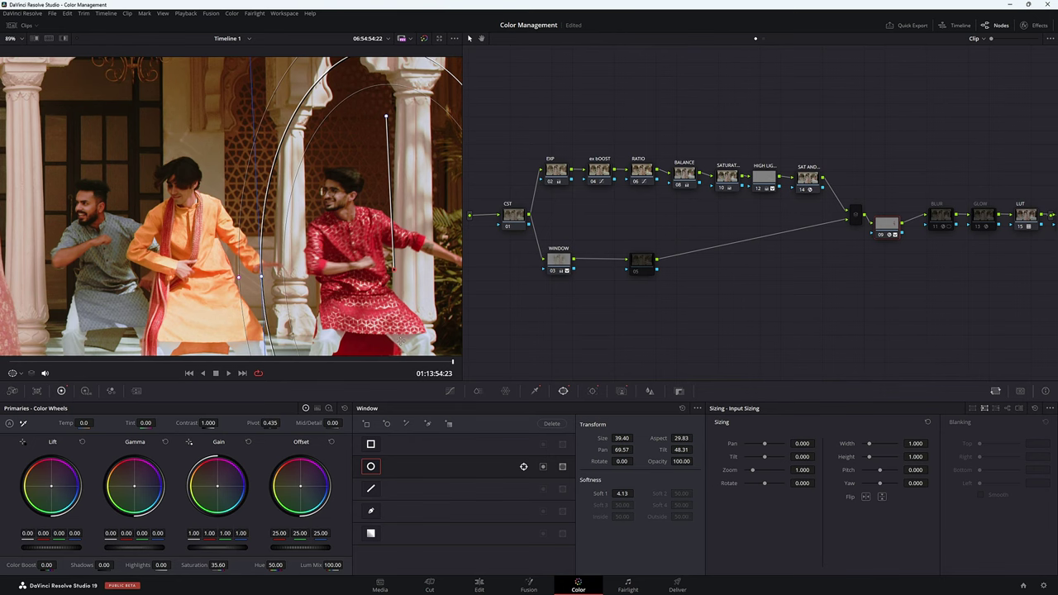
drag(388, 363, 354, 364)
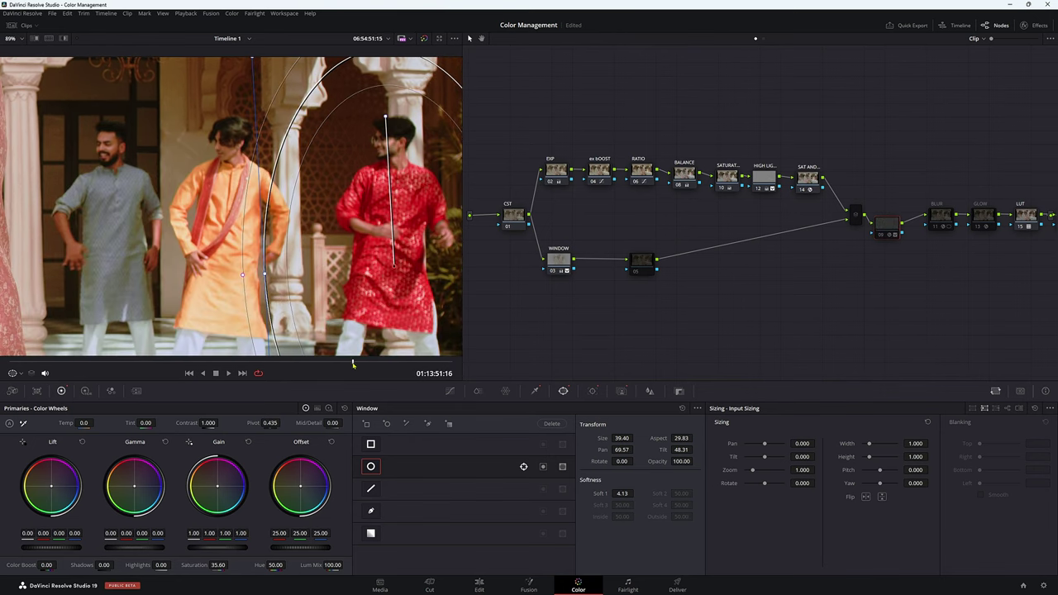
key(End)
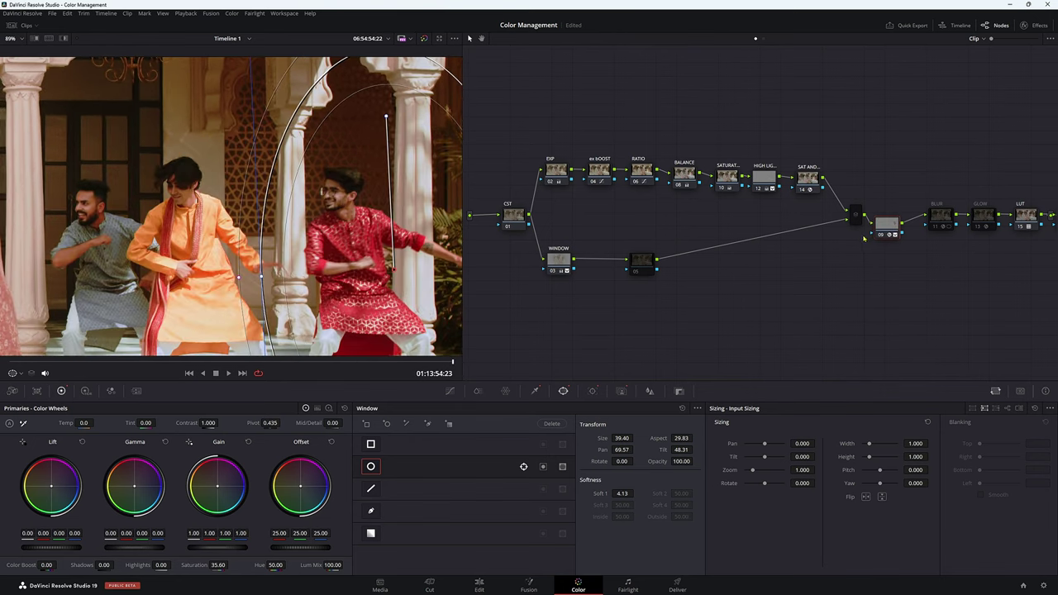
key(shift+z)
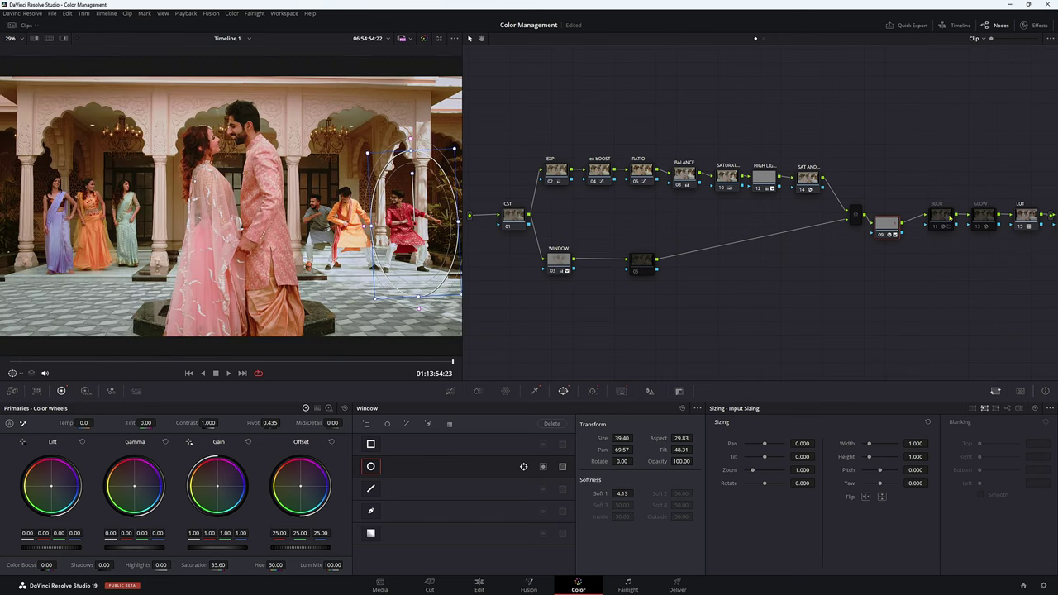
Step: Select the BLUR node and check its Gaussian Blur at 0.182 in the Effects panel, then close it
drag(944, 219, 924, 225)
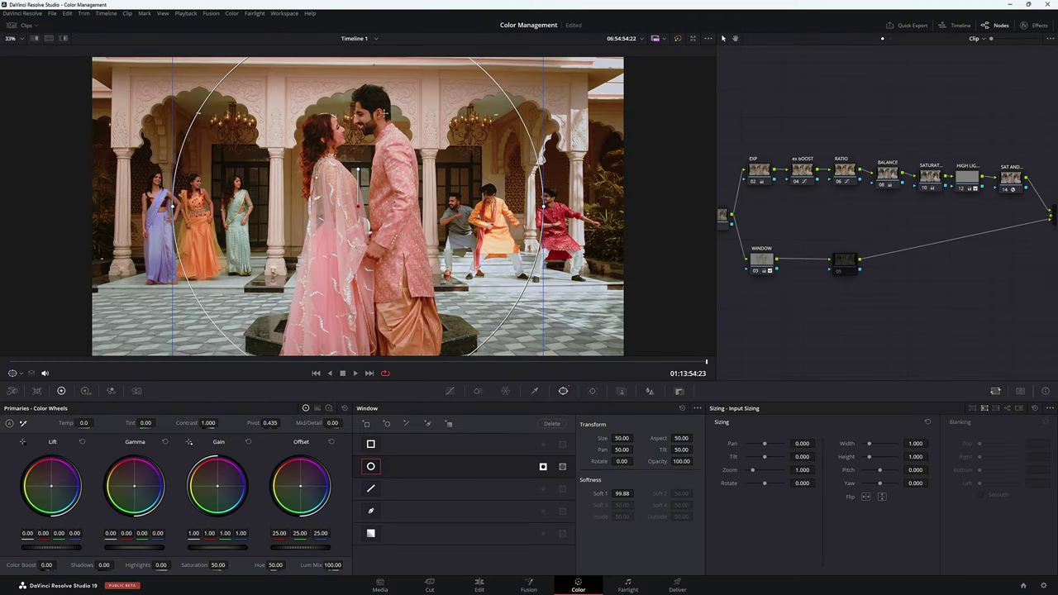
click(1029, 26)
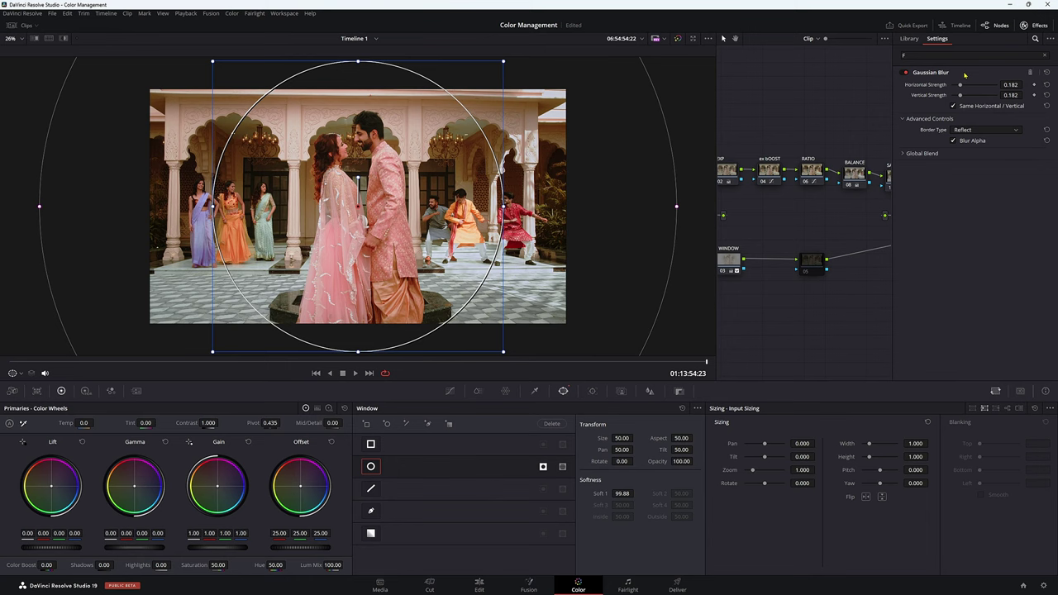
click(1032, 26)
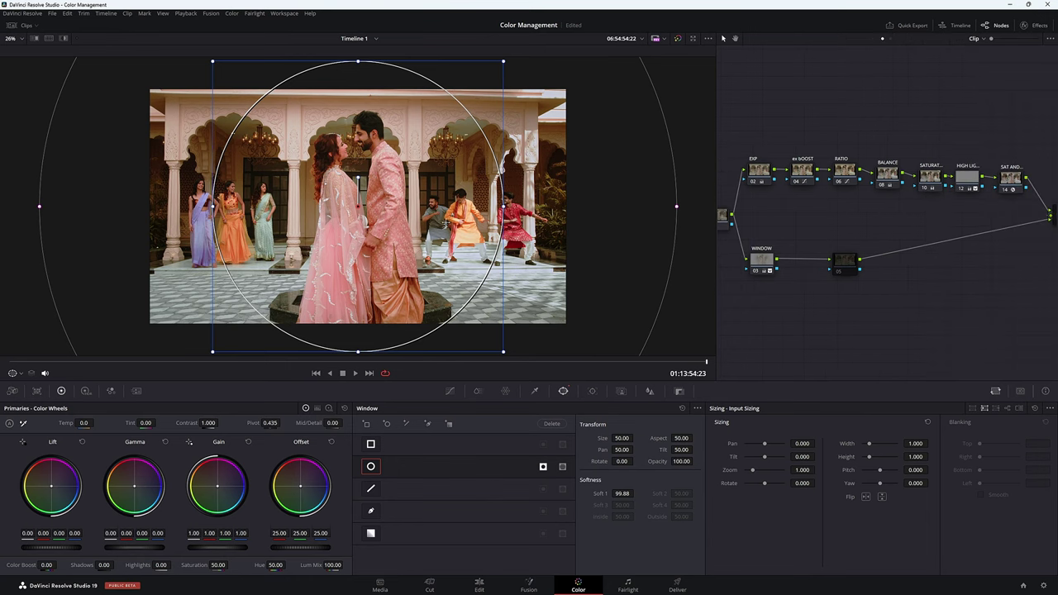
scroll(399, 234, up, 1)
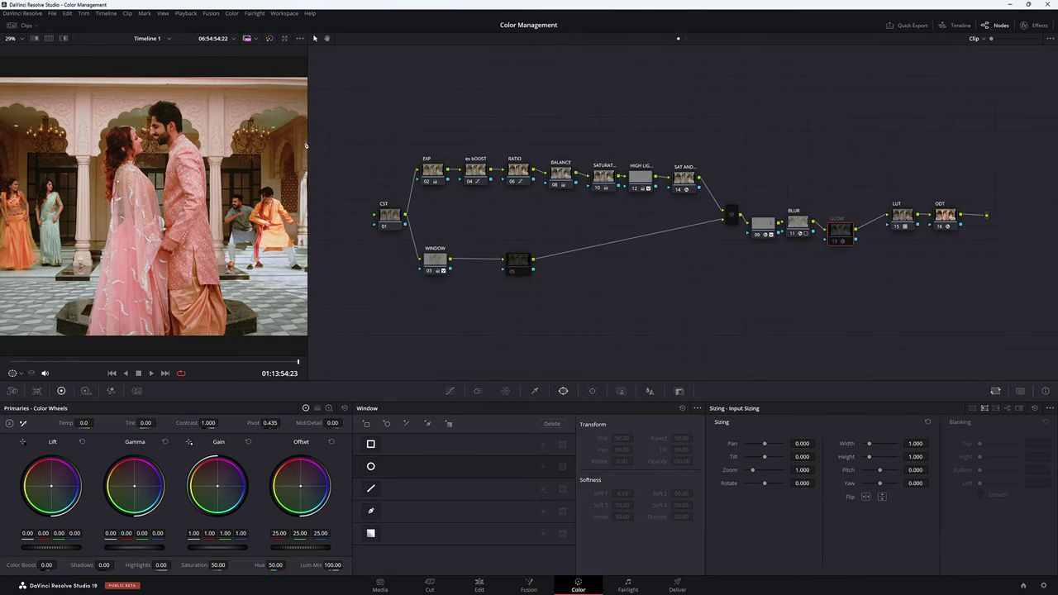
Step: Drag the viewer/node divider right to enlarge the graded shot of the couple and dancers
drag(310, 145, 652, 168)
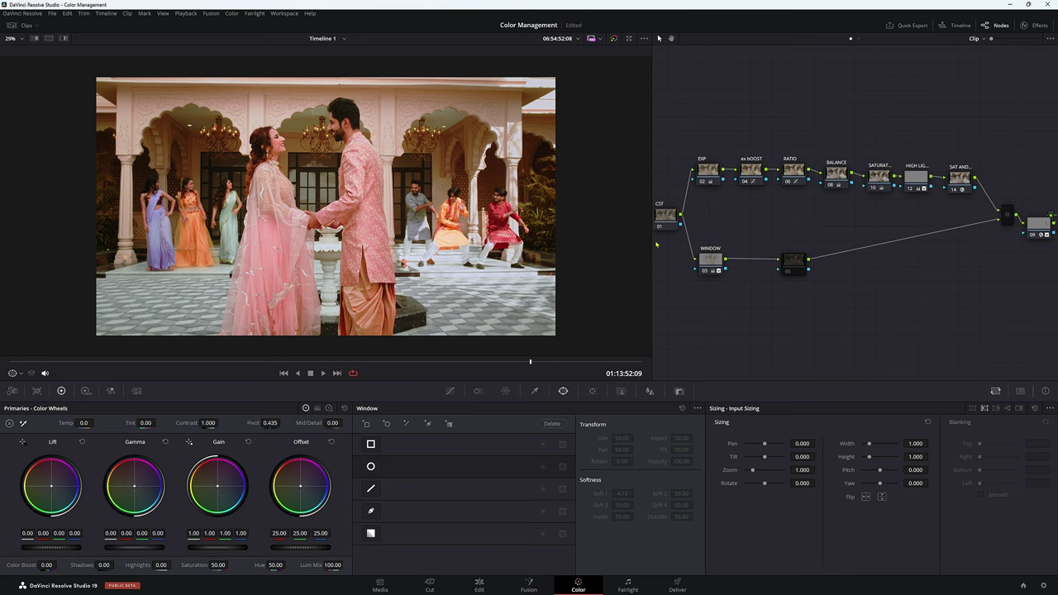
Step: Shift the viewer/node editor divider further right to give the wedding shot more room
drag(652, 245, 795, 253)
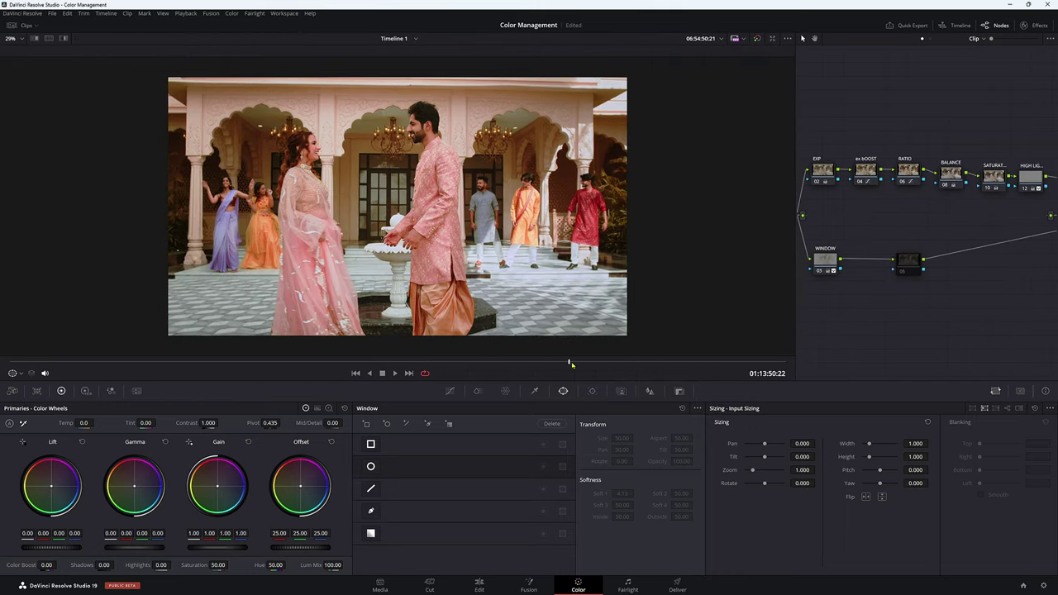